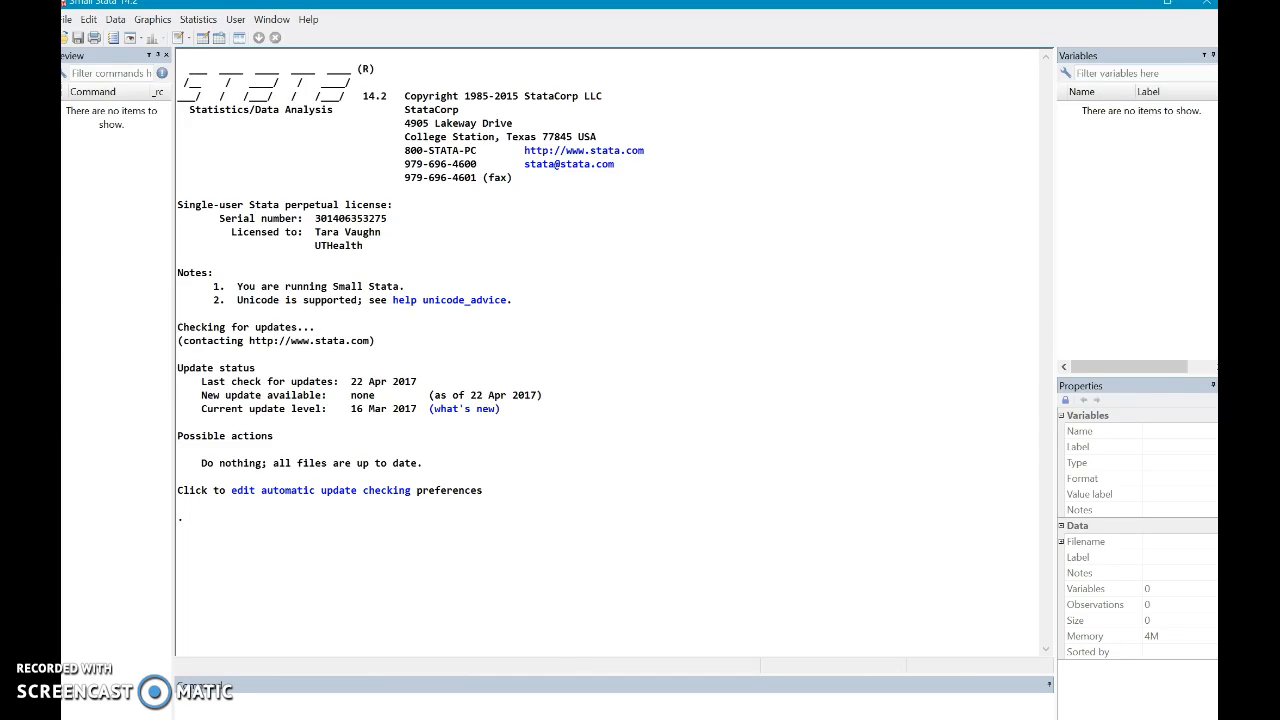
- Open the Data Editor for editing, switch to the Detentions 2017-03-03 workbook in Excel and copy the range B1:J18
click(180, 699)
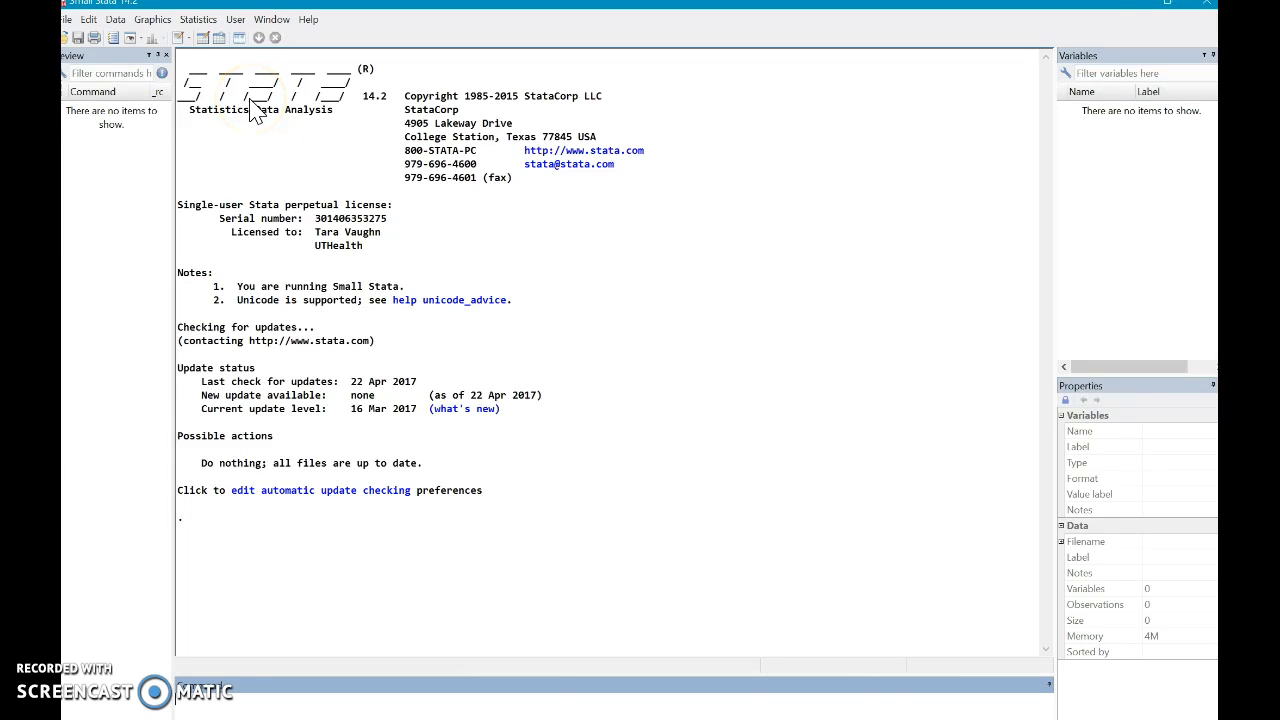
click(205, 40)
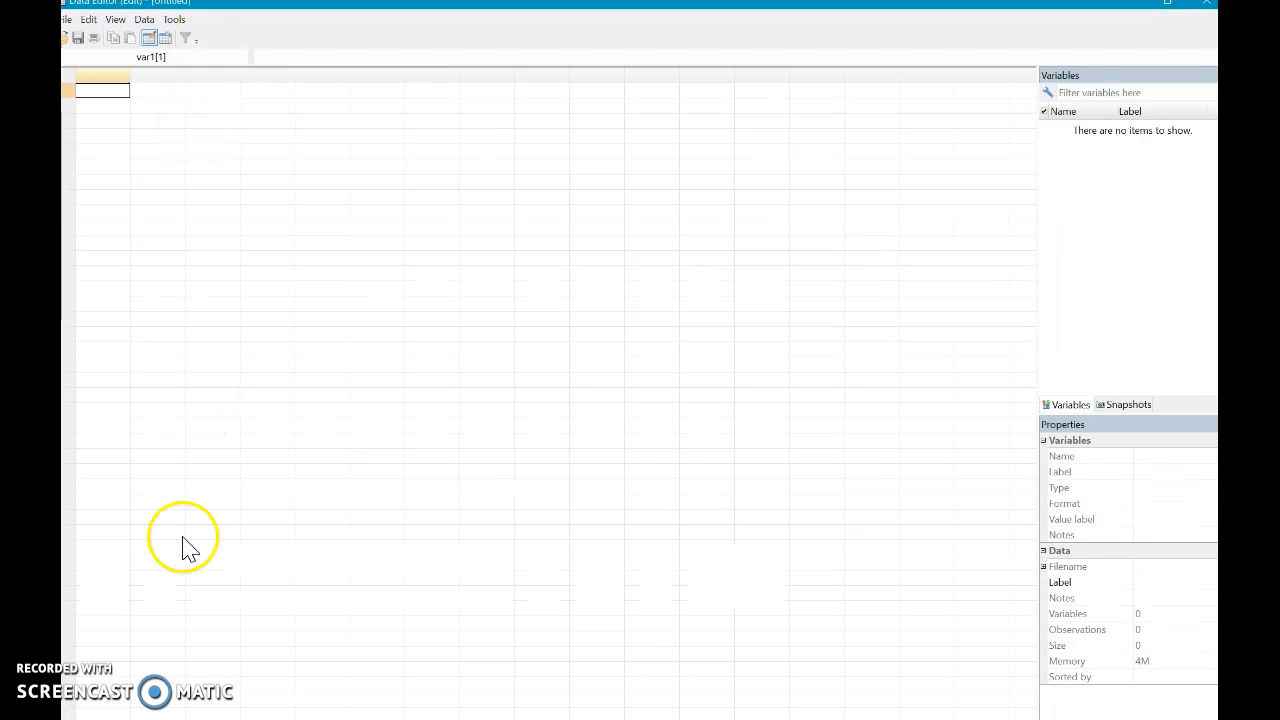
click(240, 718)
drag(404, 358, 445, 282)
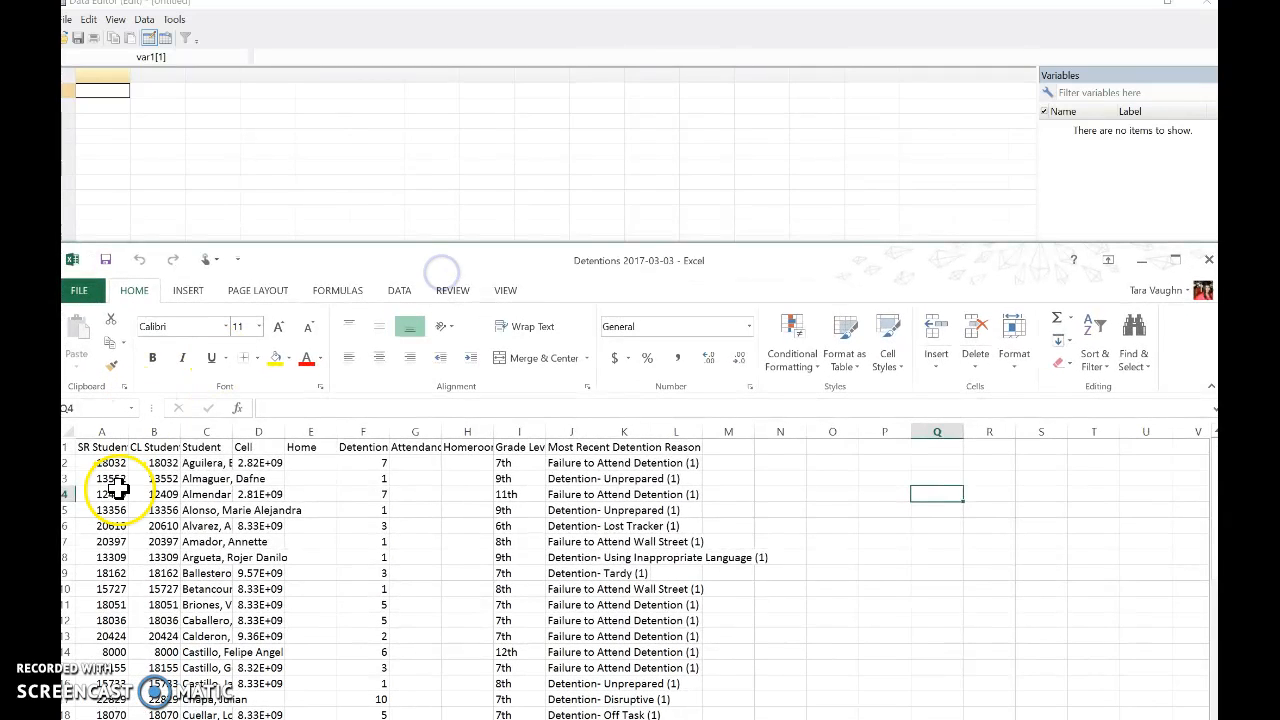
click(158, 448)
drag(160, 448, 567, 693)
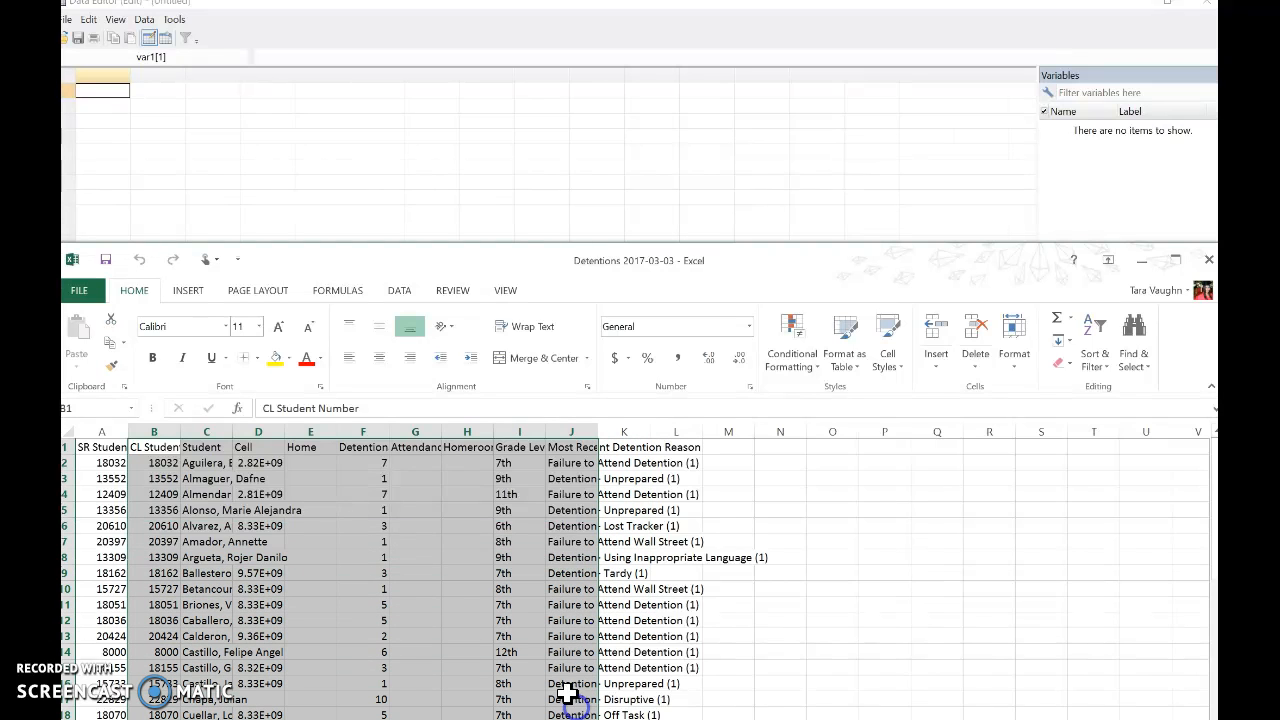
right_click(461, 606)
click(545, 316)
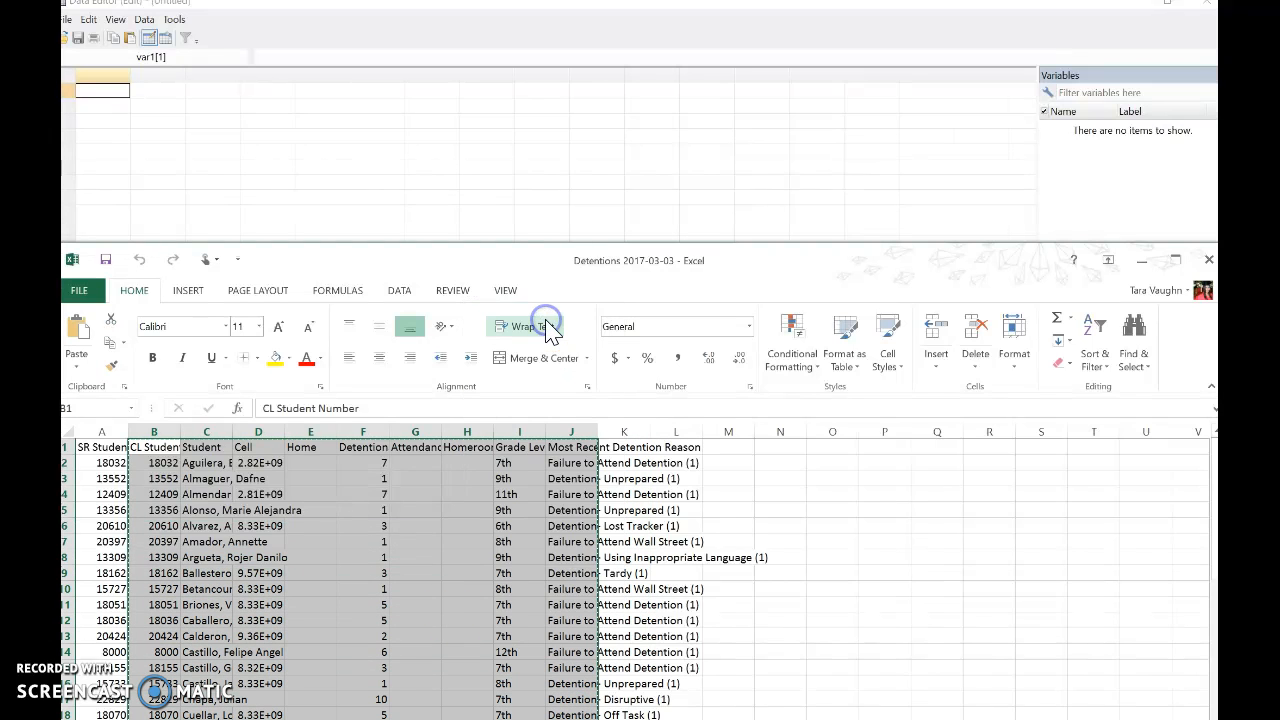
- Switch back to Stata's Data Editor and paste the copied data at the first cell, treating the first row as variable names
click(1141, 260)
click(107, 99)
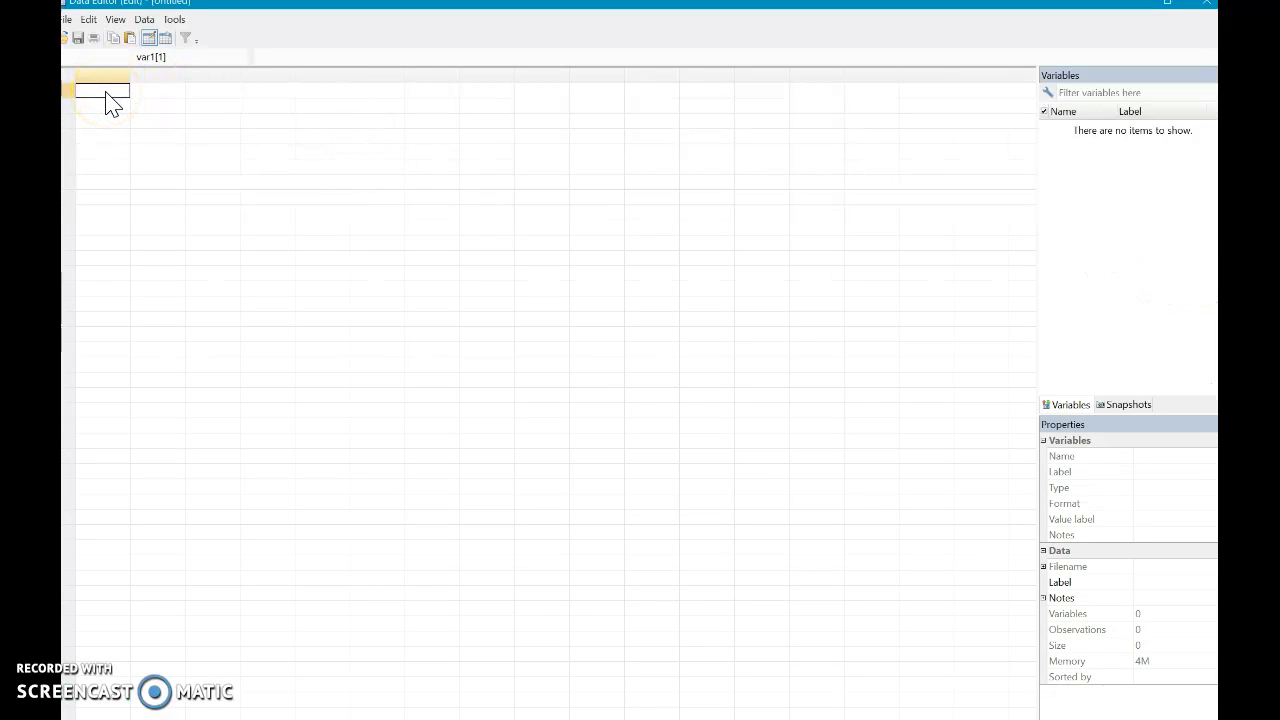
key(ctrl+v)
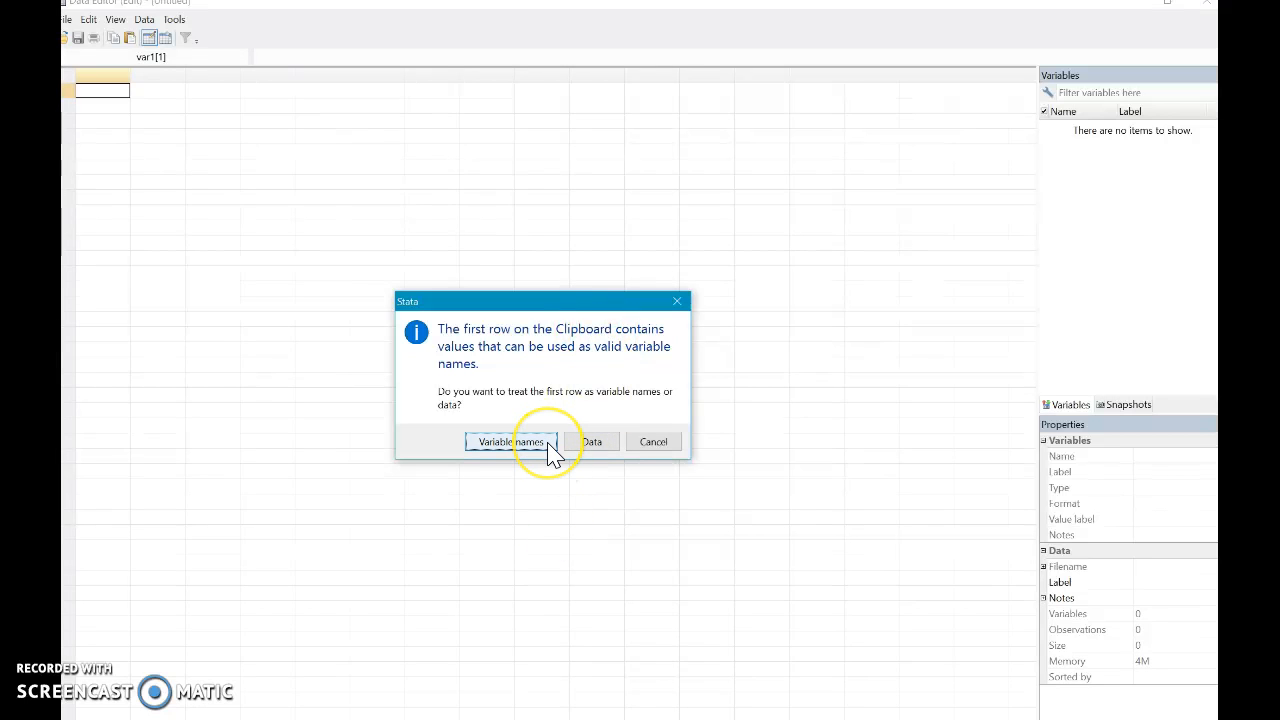
click(511, 442)
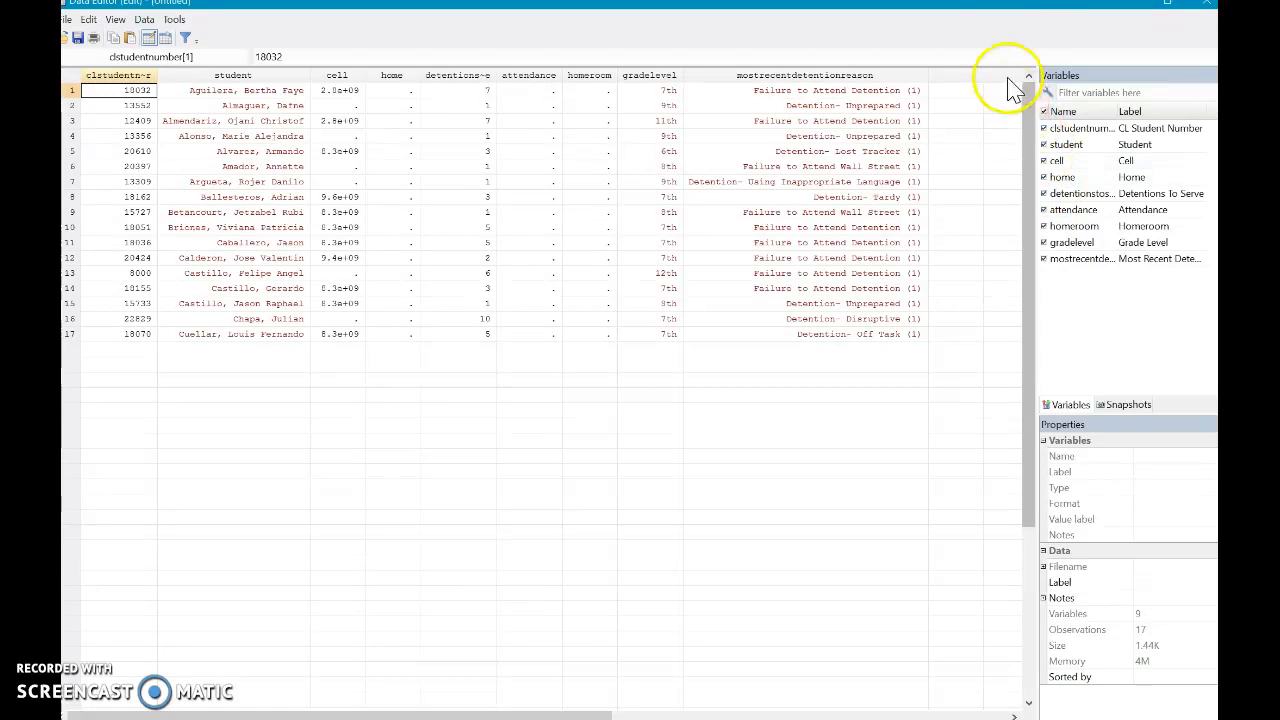
- Close the Data Editor and remove the pasted dataset from memory with the clear command
drag(1030, 5, 959, 114)
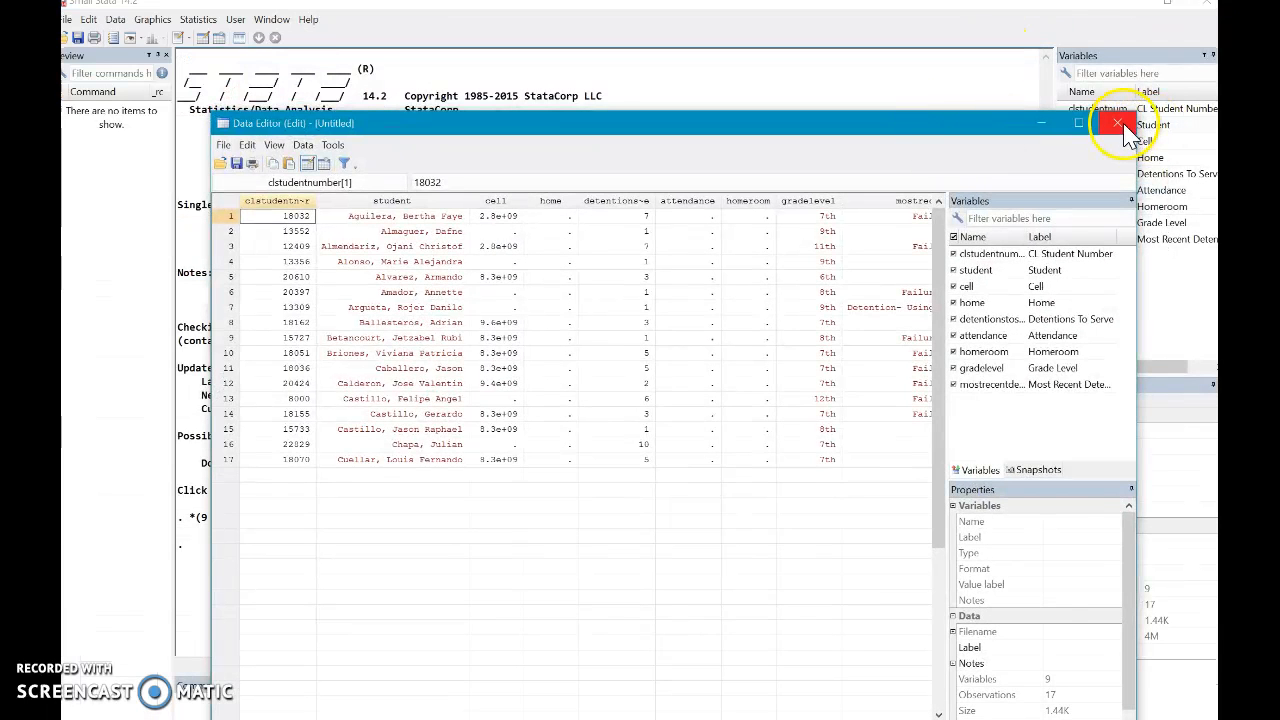
click(1125, 125)
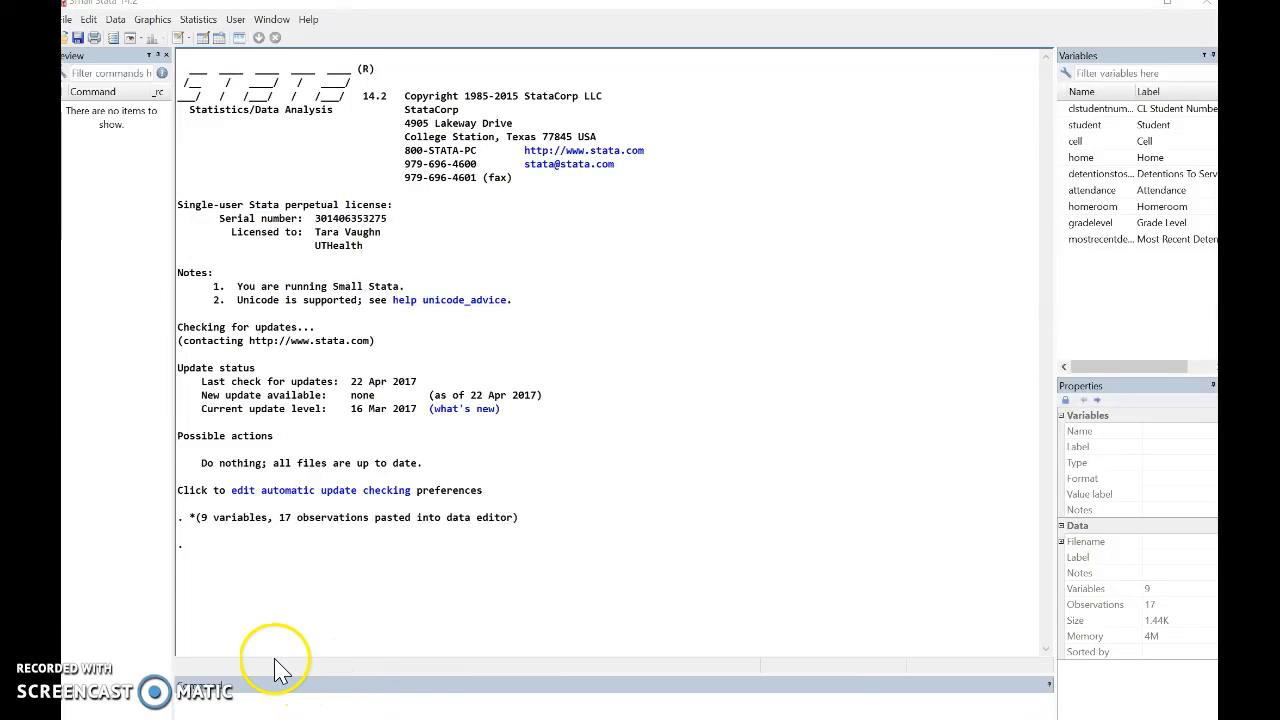
click(215, 702)
text(clear)
key(Return)
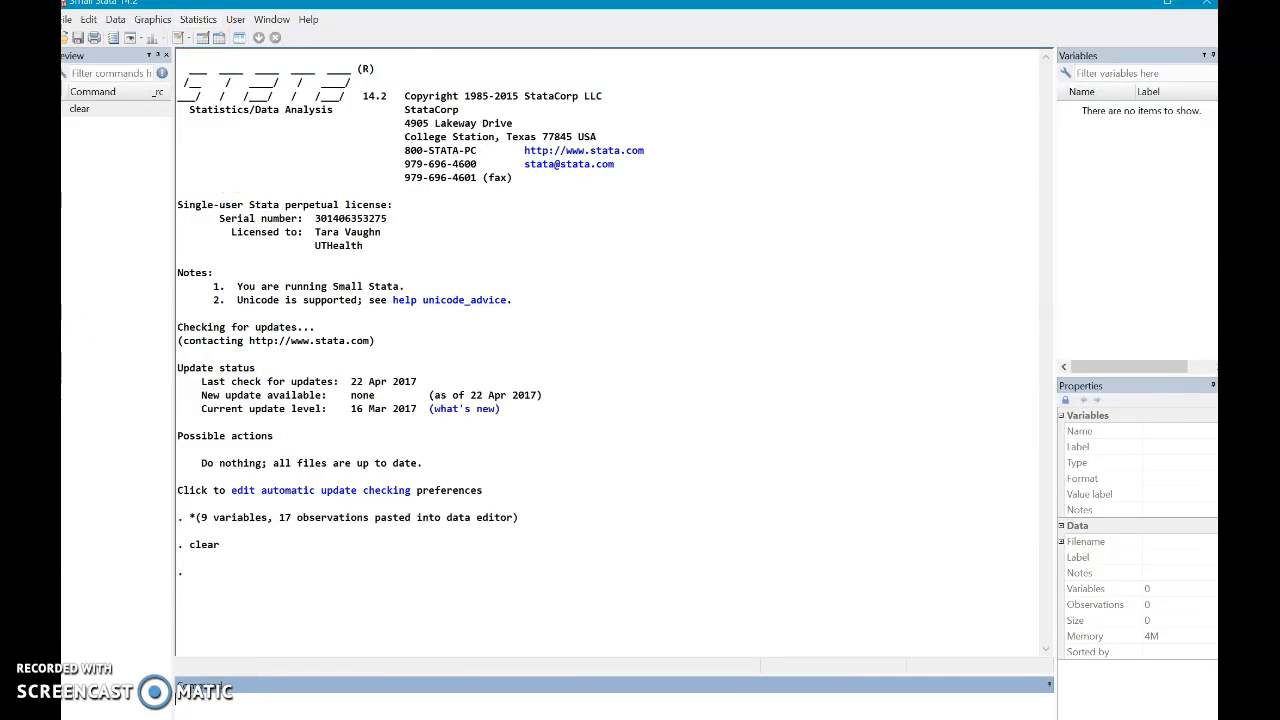
- Open the Data Editor for editing, maximize it and enter the values 1, 2, 3, 4 and 5 down the first column
click(201, 38)
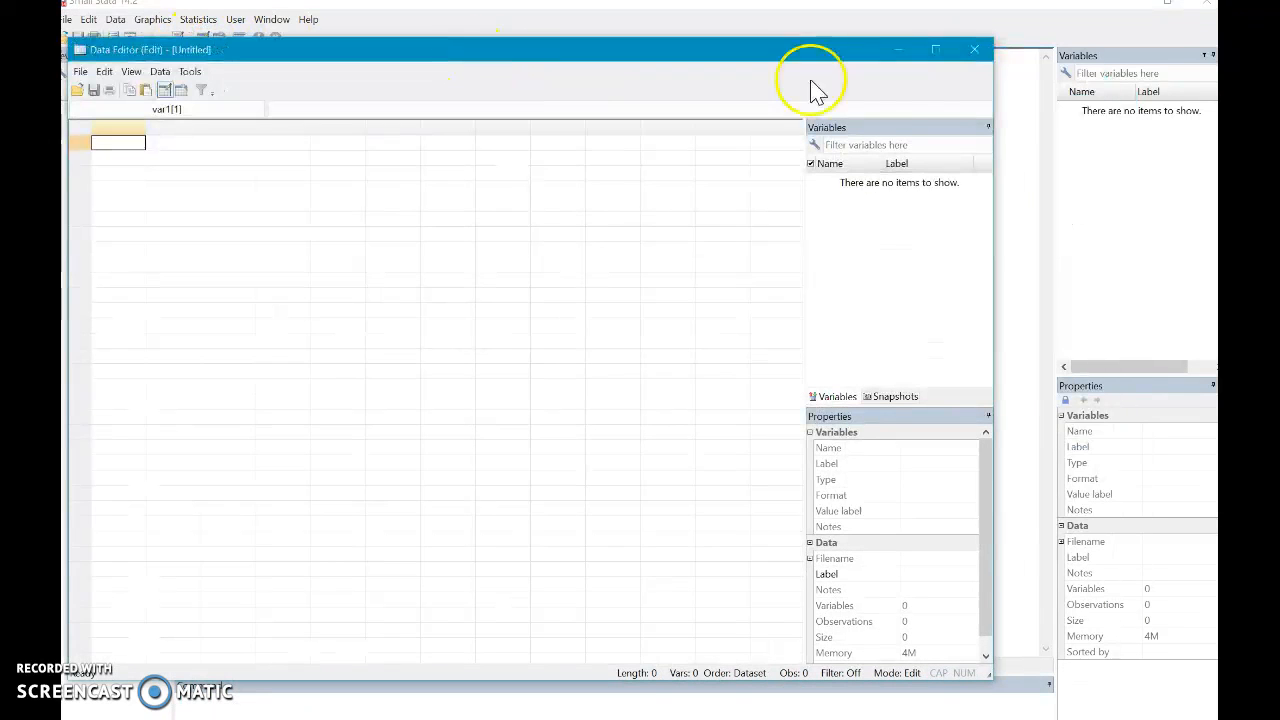
click(937, 50)
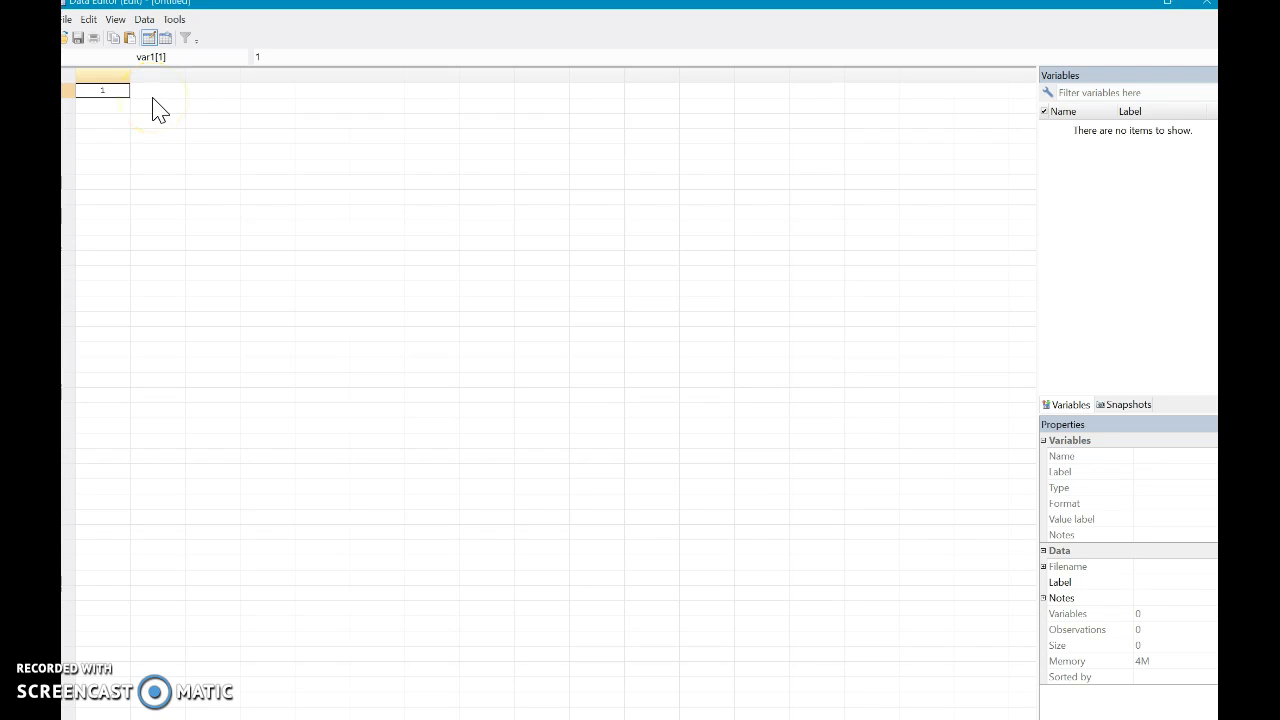
key(Return)
text(2)
key(Return)
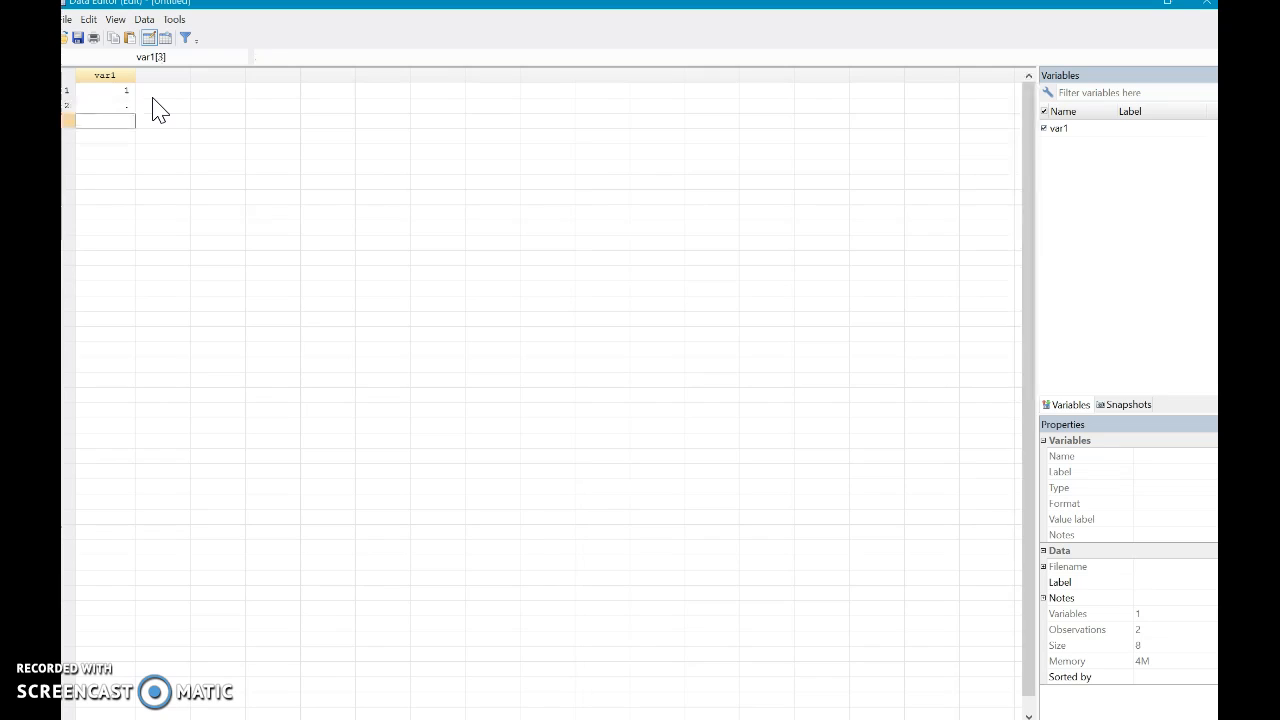
text(3)
key(Return)
text(4)
key(Return)
text(5)
key(Tab)
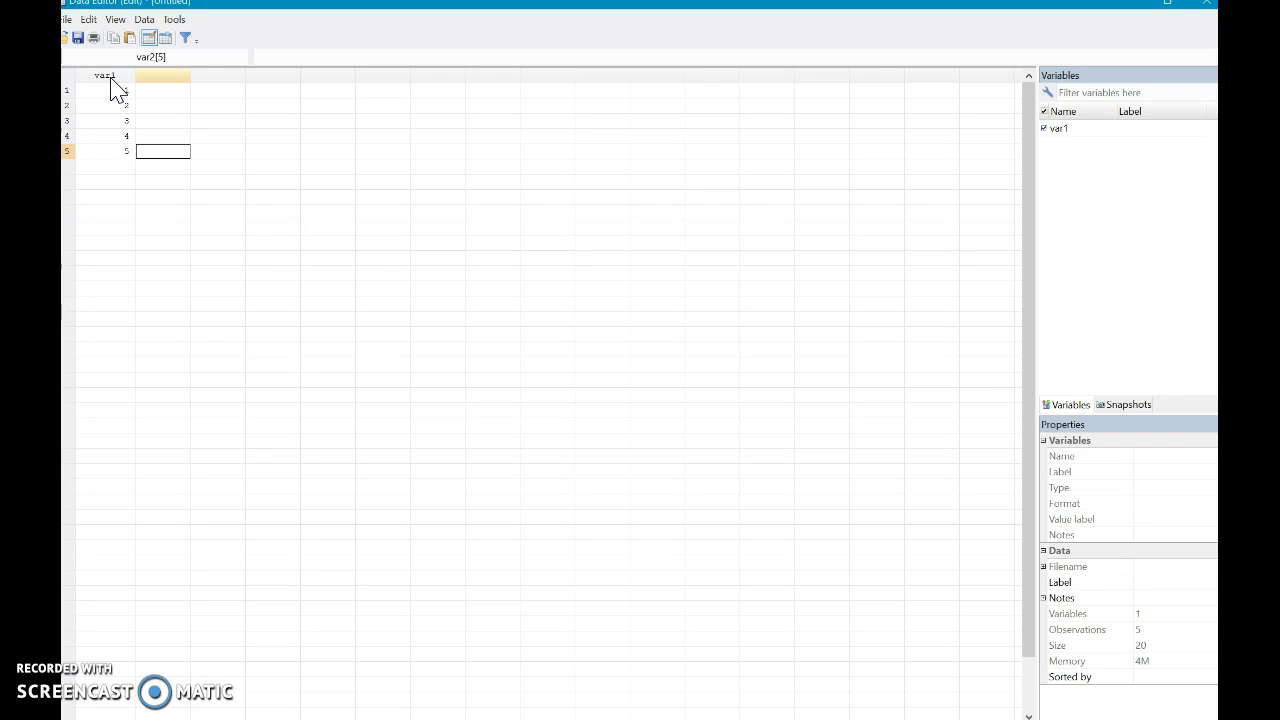
- Rename the variable var1 as id in the Variables Manager and apply the change
click(144, 19)
click(194, 91)
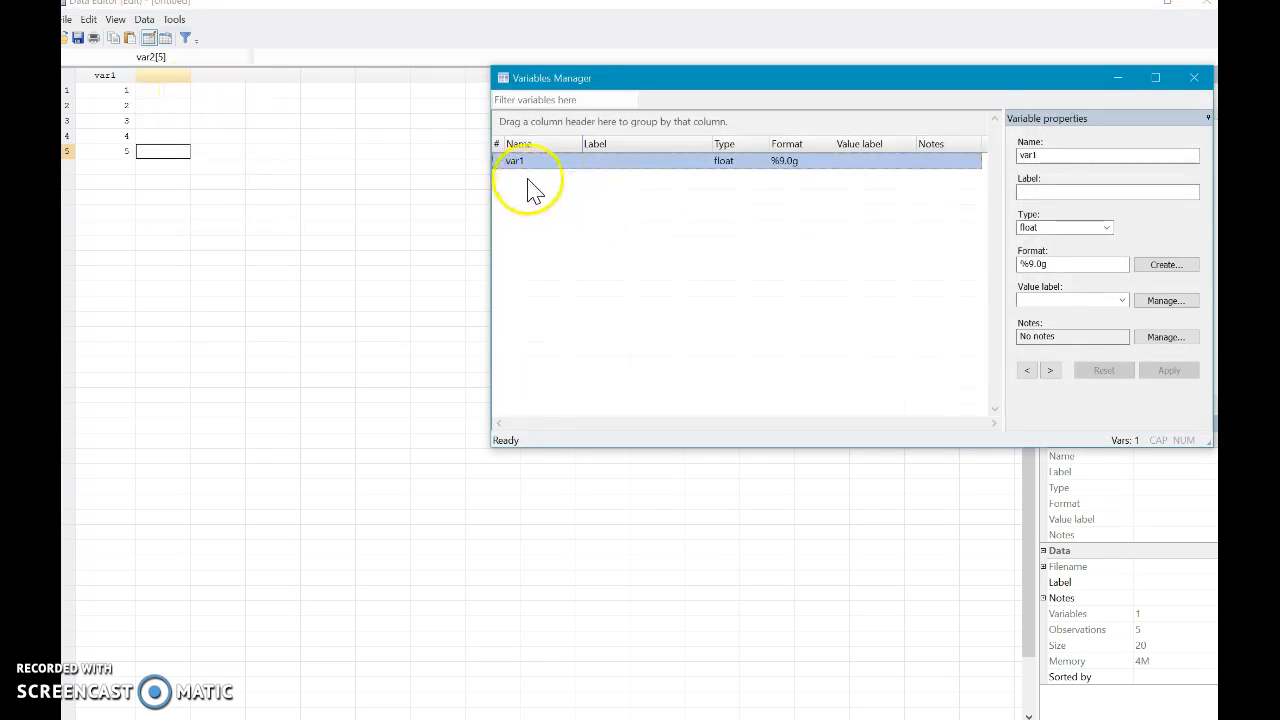
click(1071, 157)
text(id)
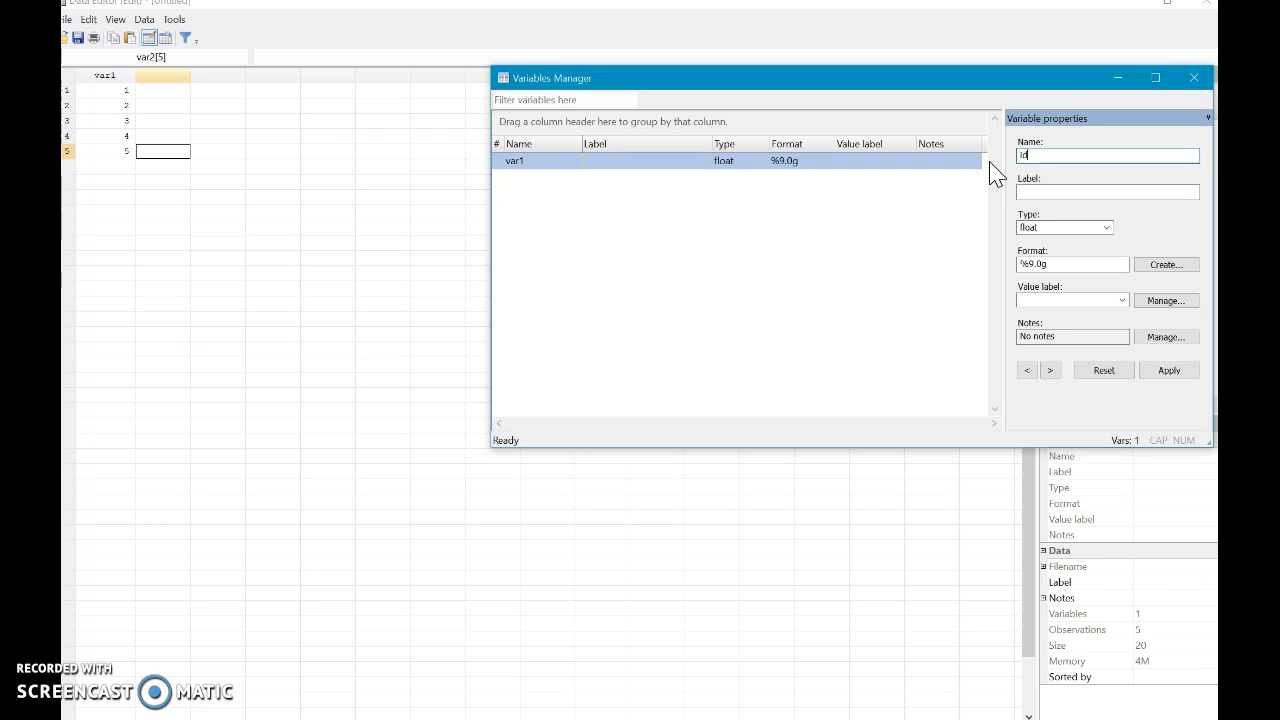
click(1024, 157)
text(ID)
text(/)
key(BackSpace)
click(1170, 372)
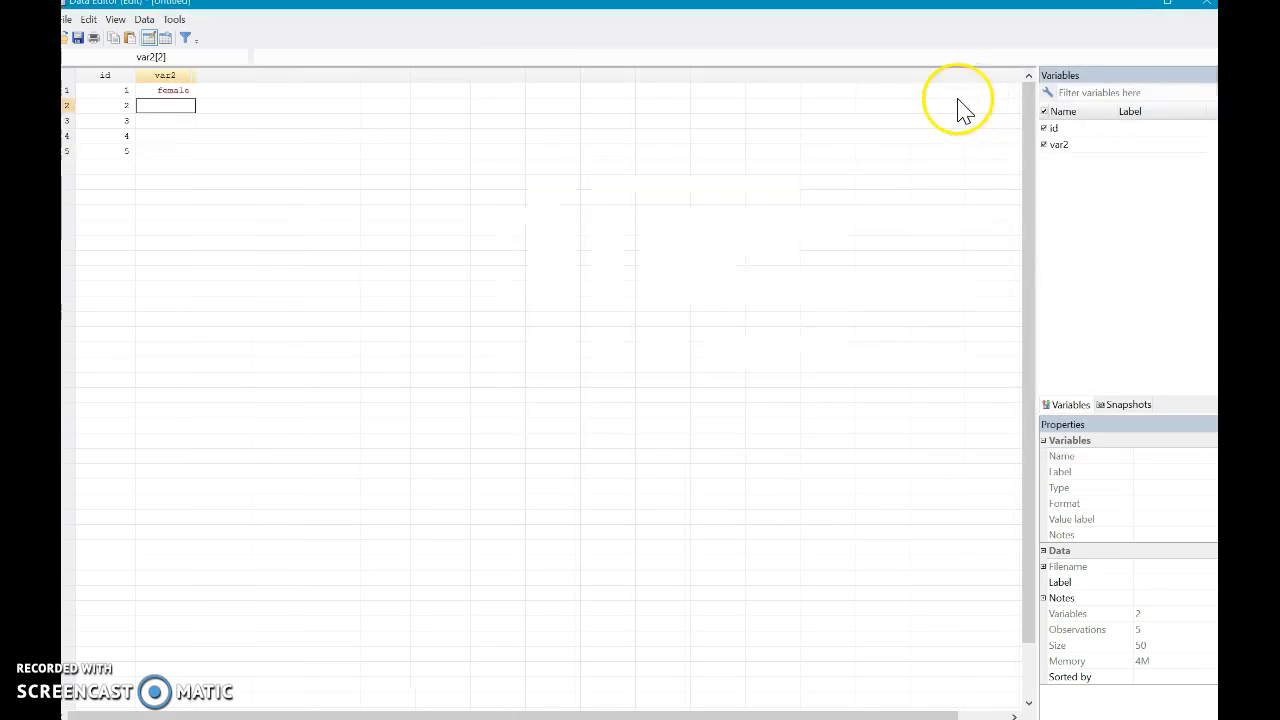
- Return to the data grid and enter female, female and male in rows 1 to 3 of the second column
key(Up)
key(Delete)
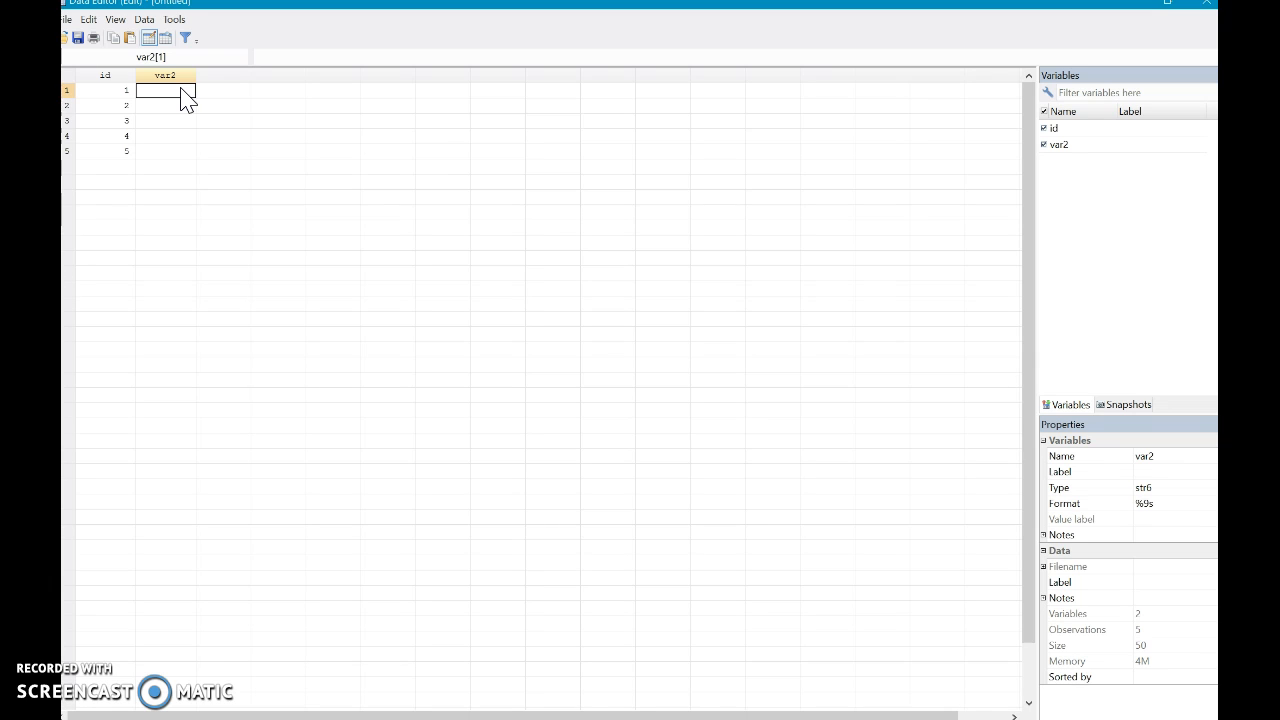
text(female)
key(Return)
text(gemale)
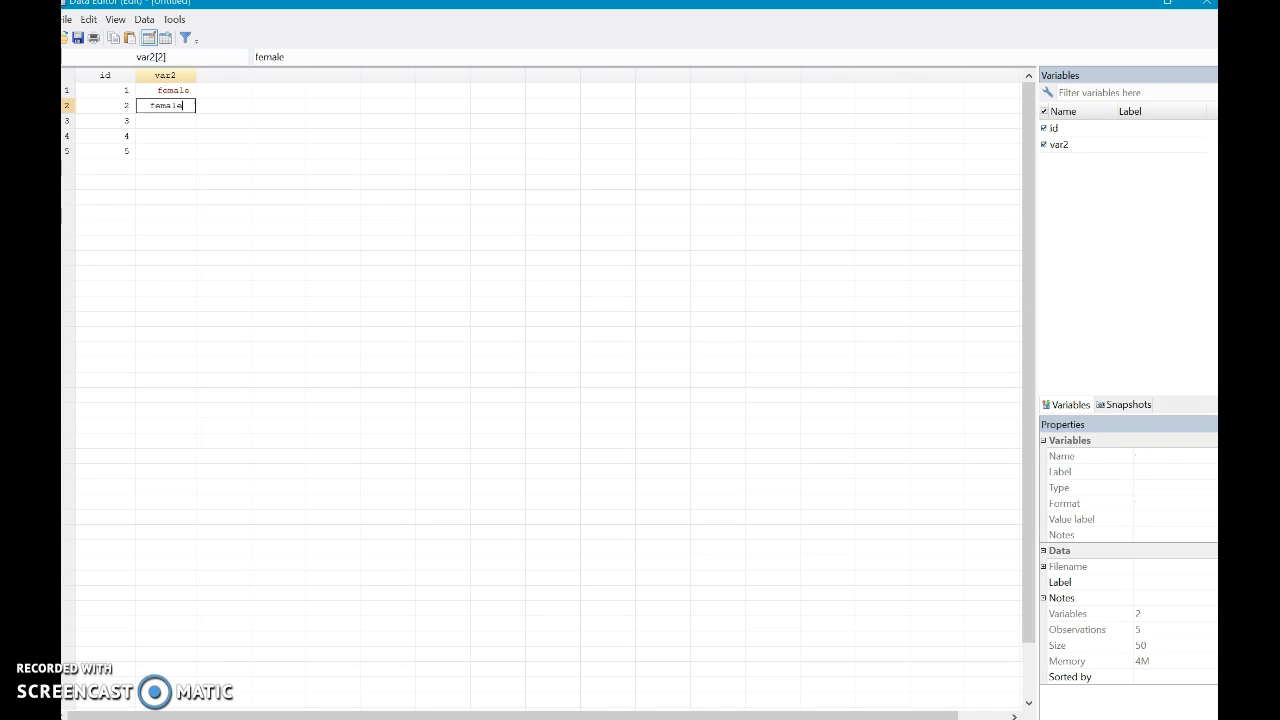
key(Return)
text(male)
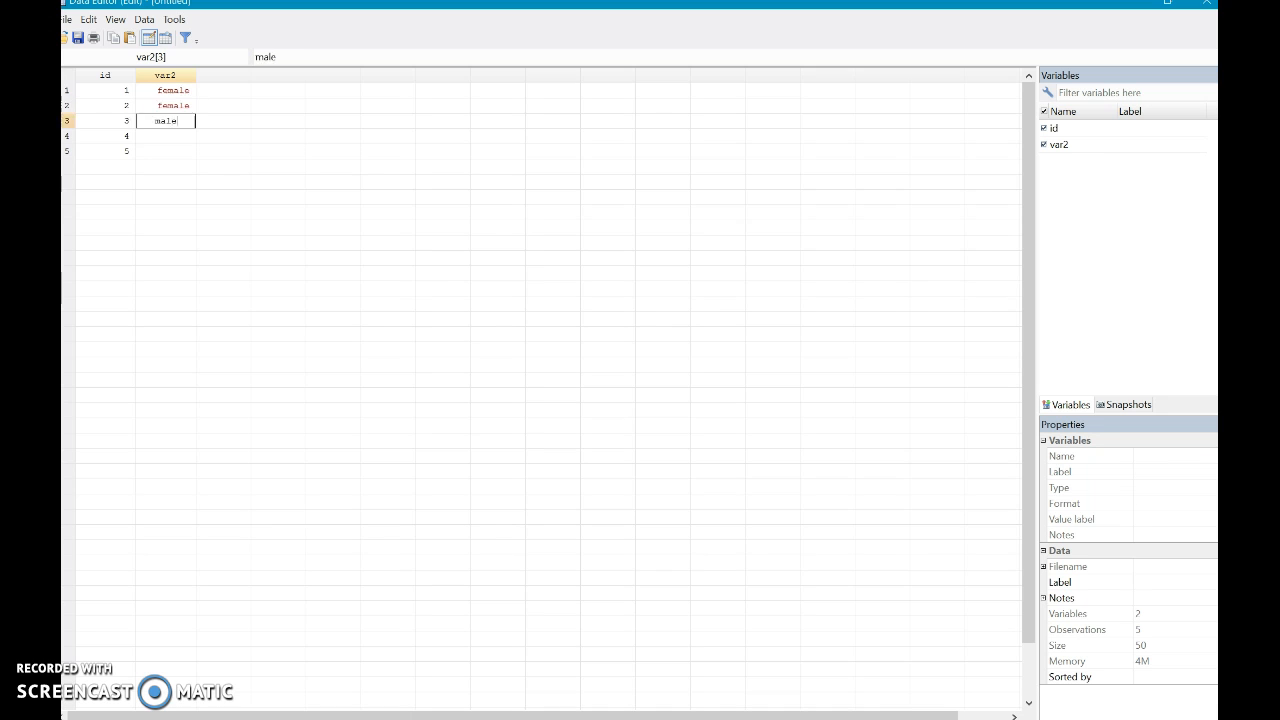
key(Tab)
key(Up)
key(Up)
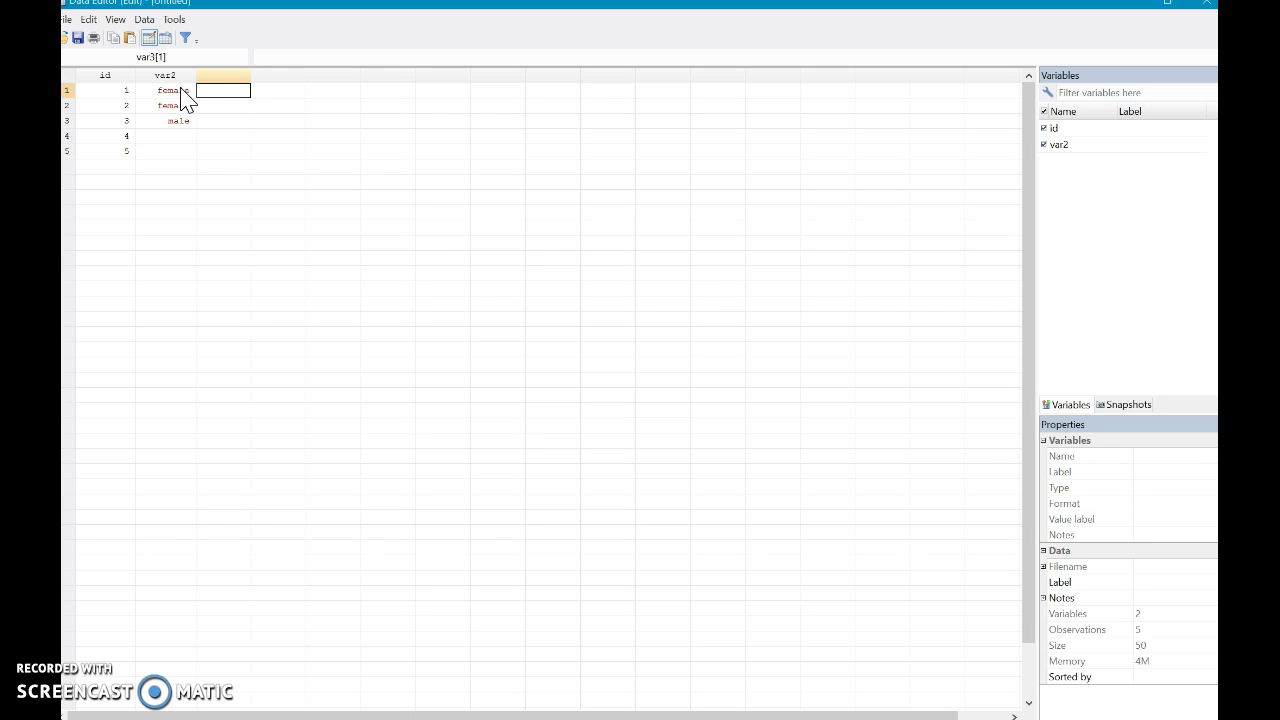
- Enter the numeric gender codes 1, 1, 2 and 3 in rows 1 to 4 of the third column
key(Return)
text(1)
key(Return)
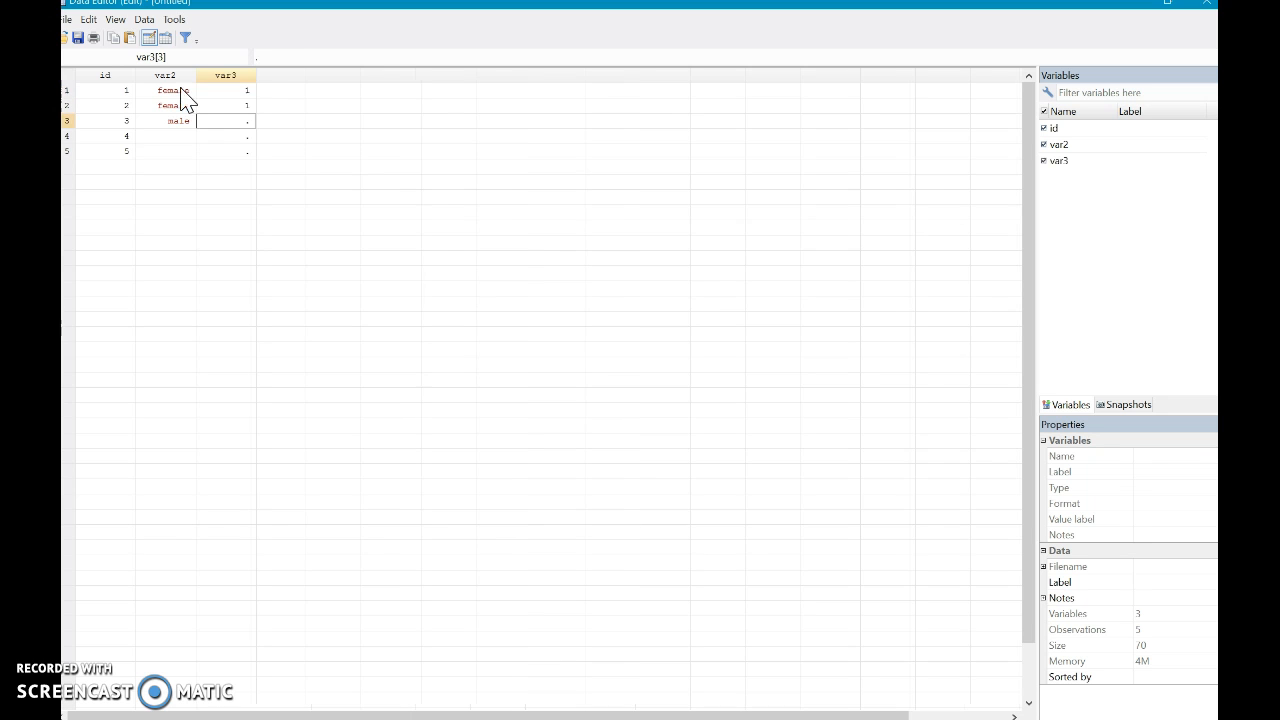
text(2)
key(Return)
text(3)
- Enter transgender in row 4 of the var2 column
key(shift+Tab)
text(transend)
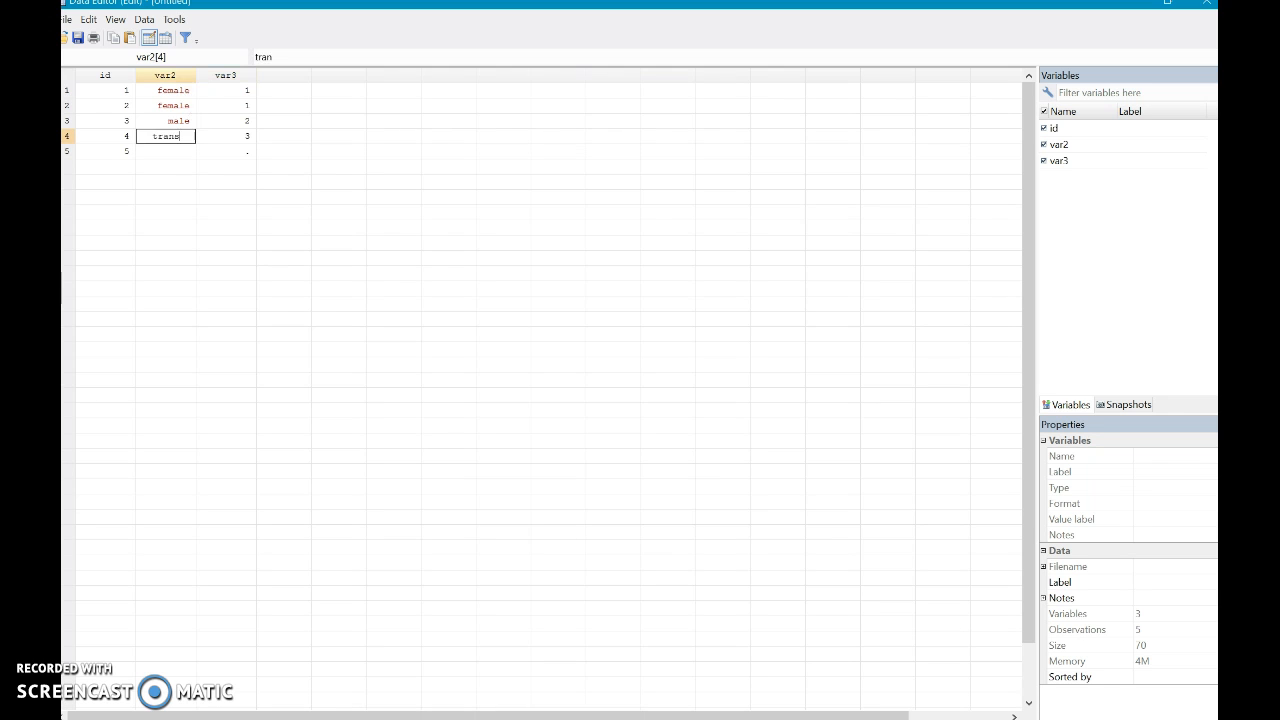
key(BackSpace)
key(BackSpace)
key(BackSpace)
text(gender)
key(Return)
key(Up)
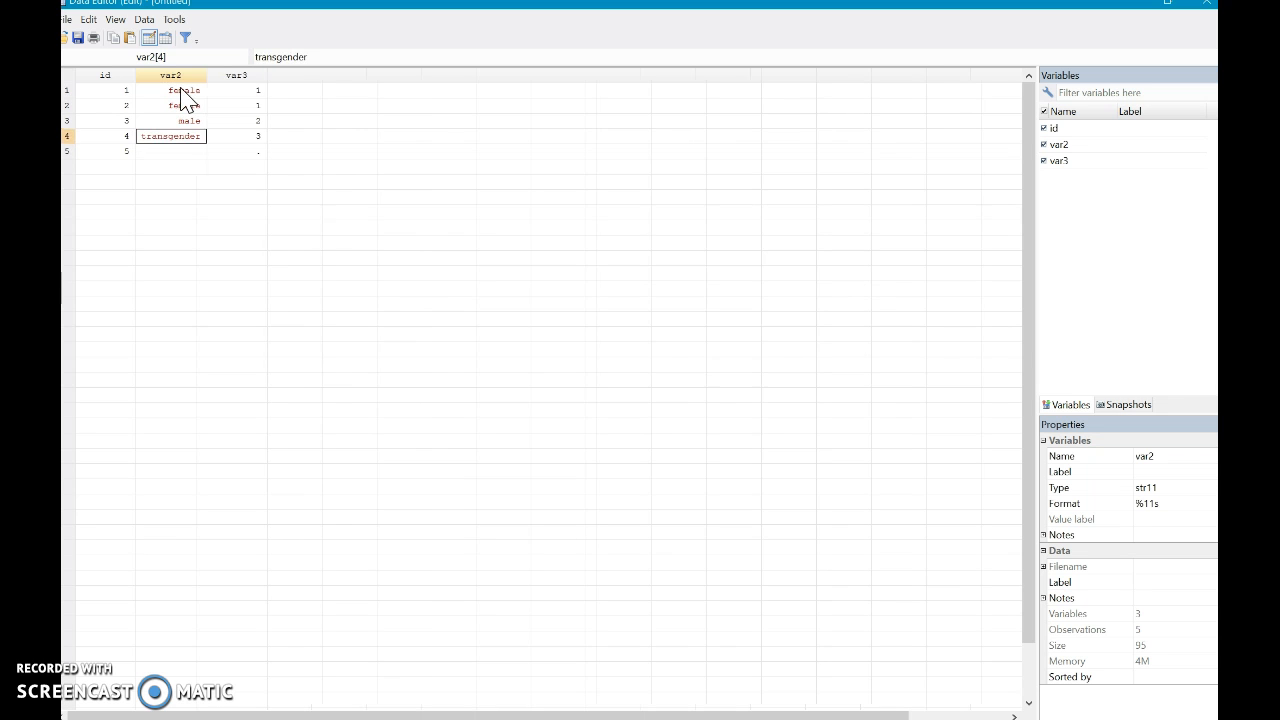
- Select the first cell of var3 and open the Variables Manager
click(245, 93)
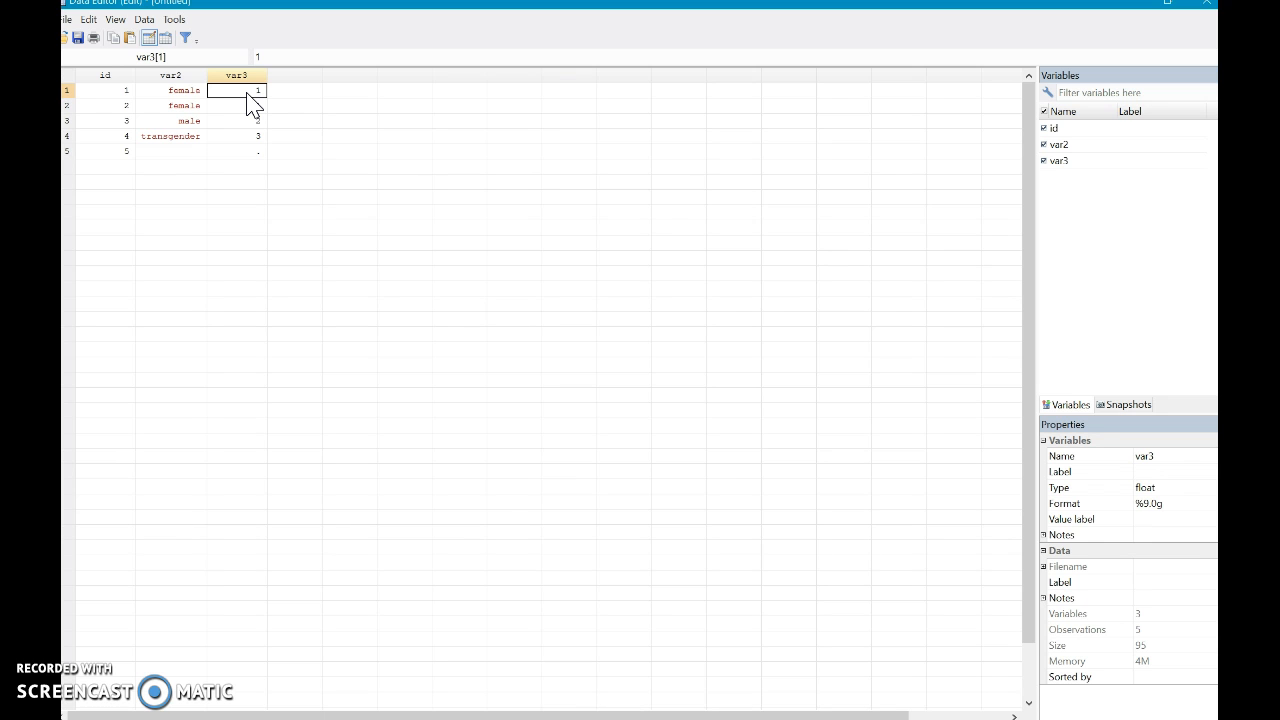
click(141, 21)
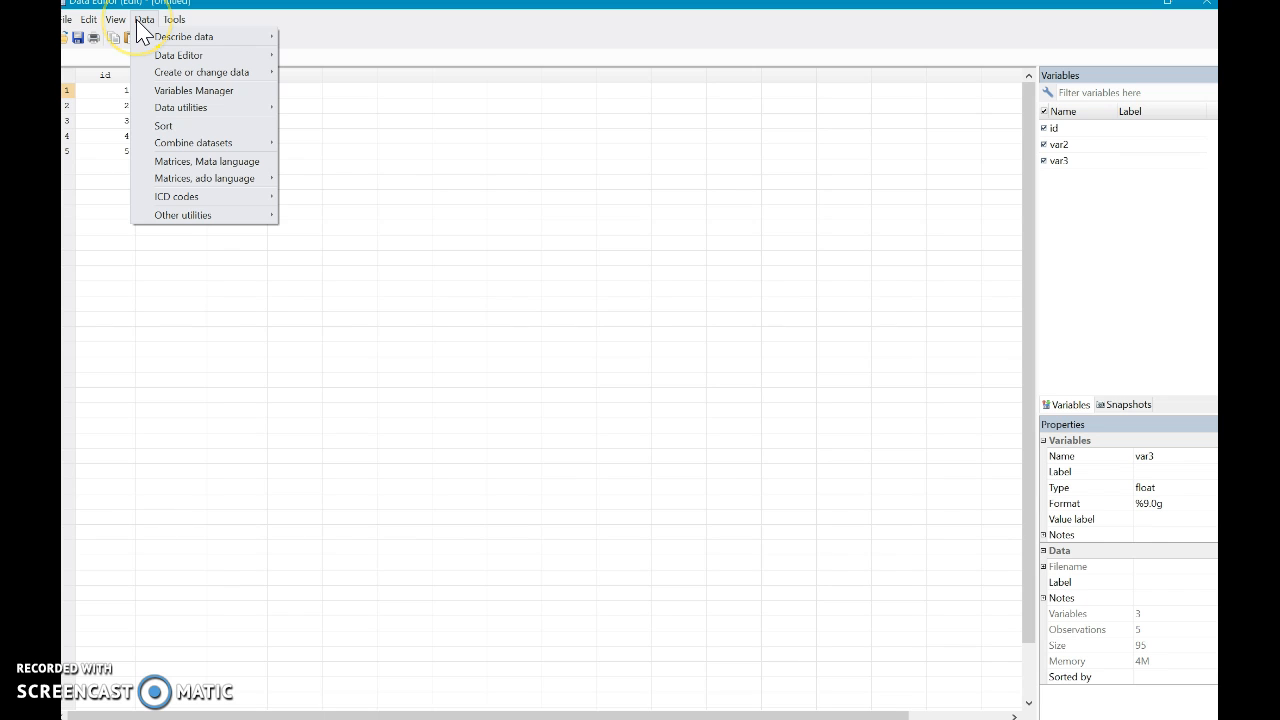
click(176, 91)
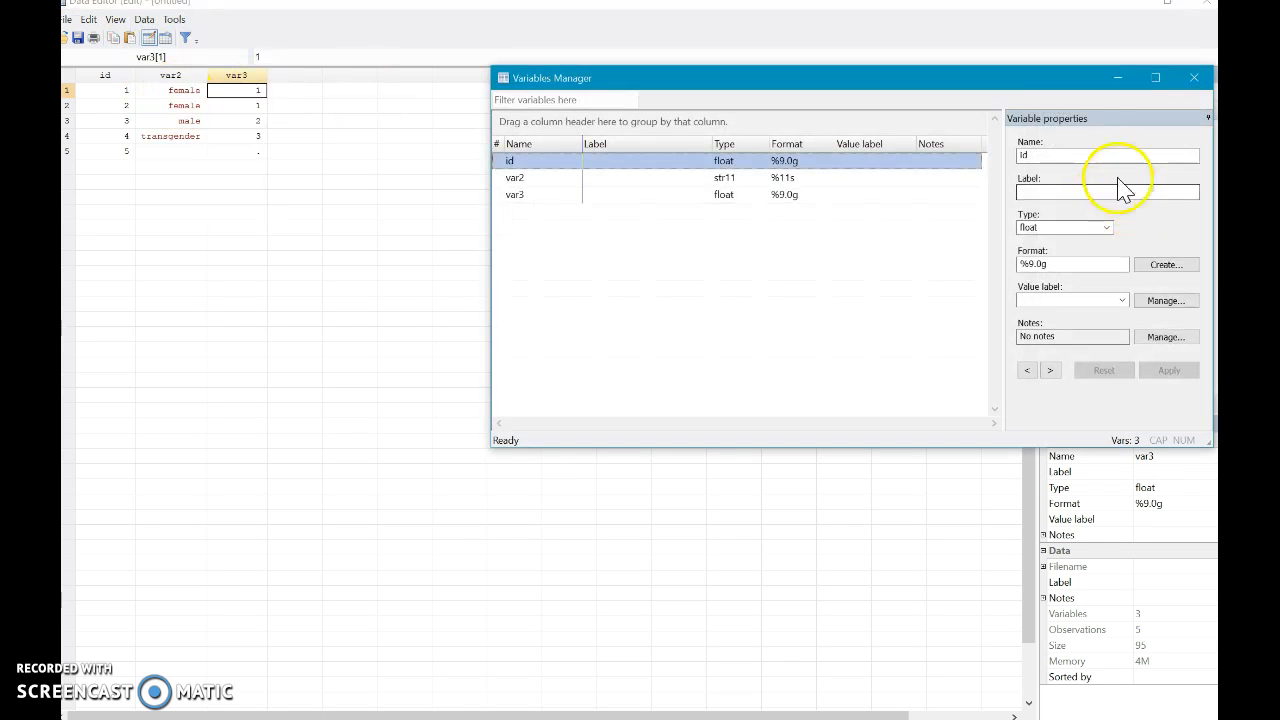
- Rename the id variable as gender, label it "identified gender" and apply the changes
key(BackSpace)
key(BackSpace)
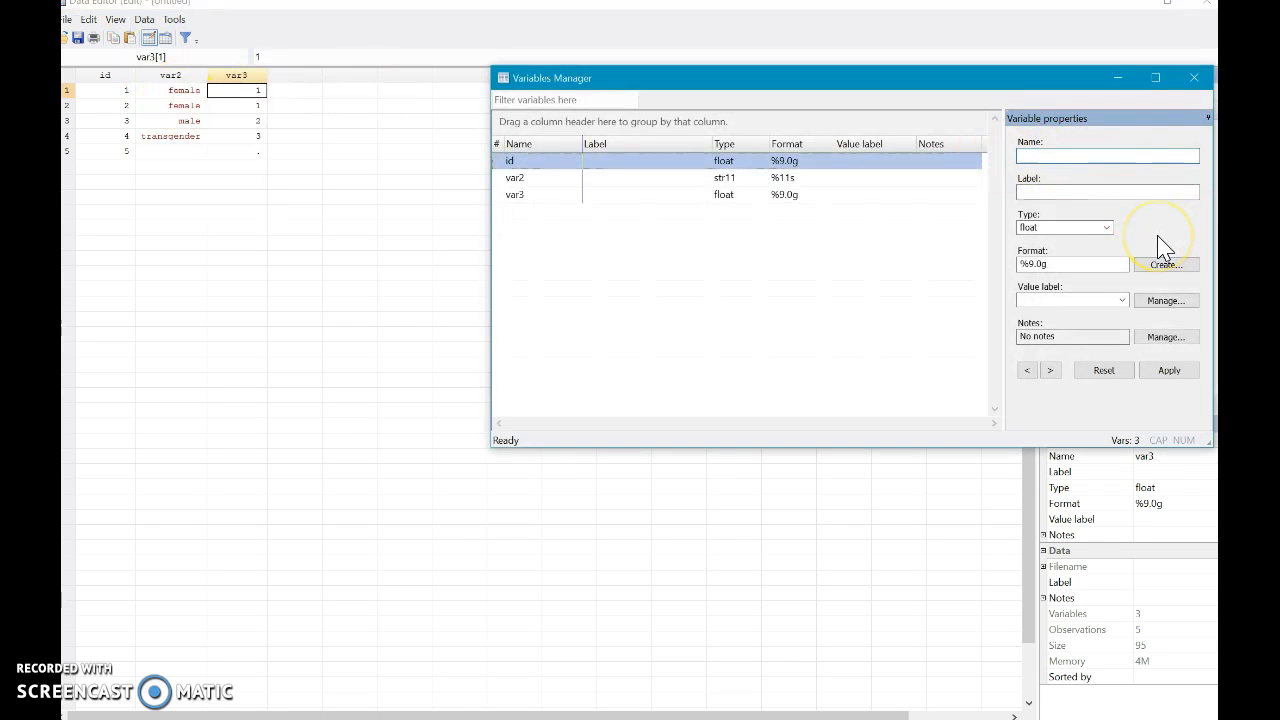
text(gender)
click(1109, 190)
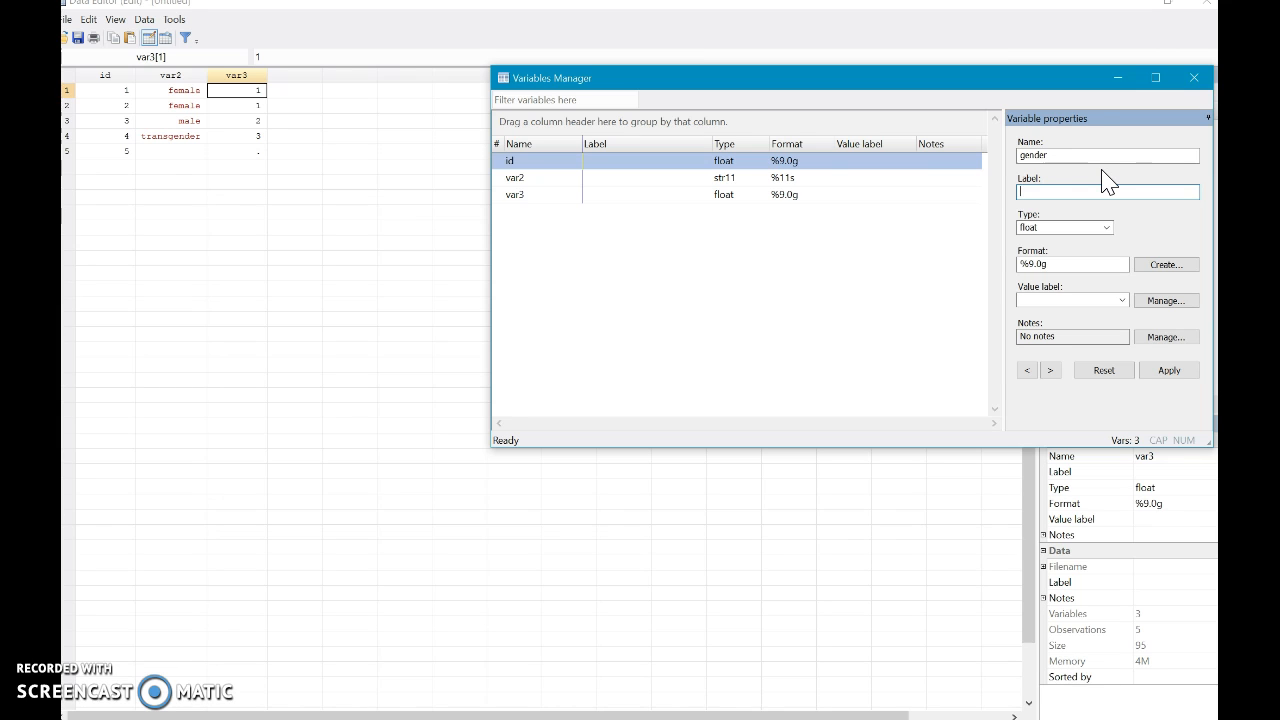
click(1090, 190)
click(1062, 190)
text(responbd)
text(identified gender)
click(1169, 371)
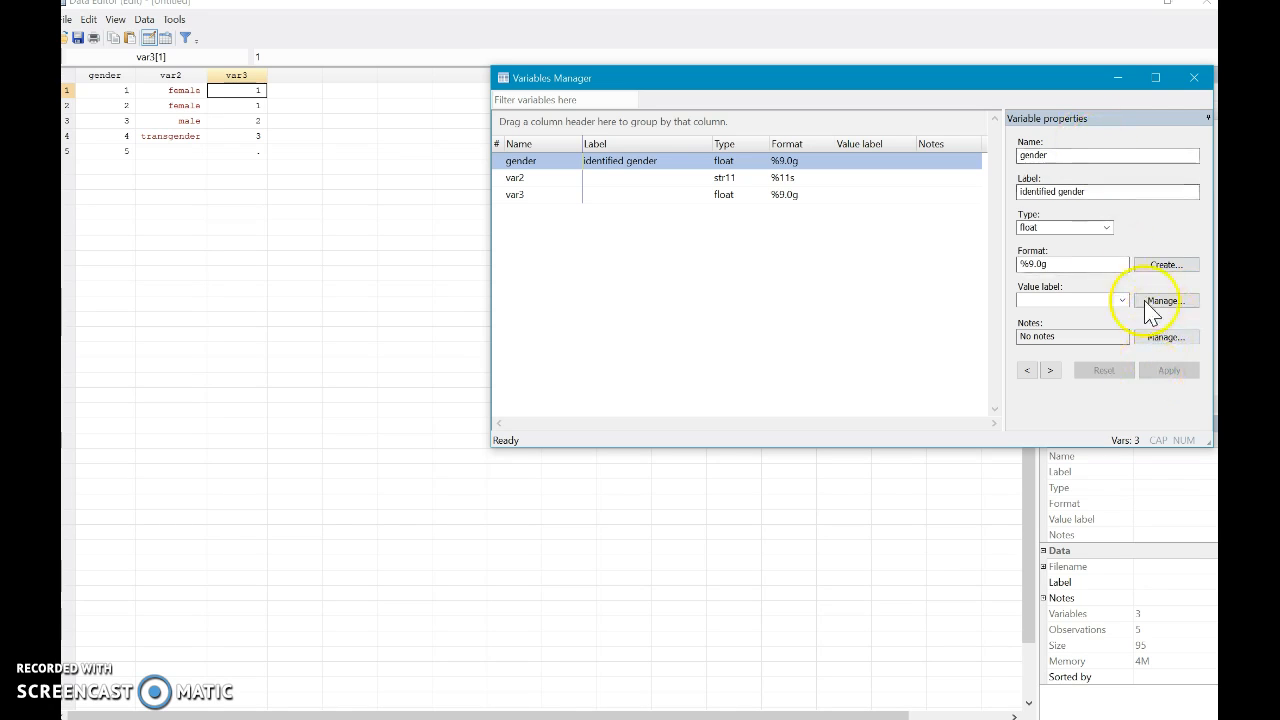
- Rename the first variable back to id, clear its label and apply the changes
double_click(1100, 155)
key(BackSpace)
text(id)
drag(1100, 189, 998, 190)
key(BackSpace)
click(1169, 370)
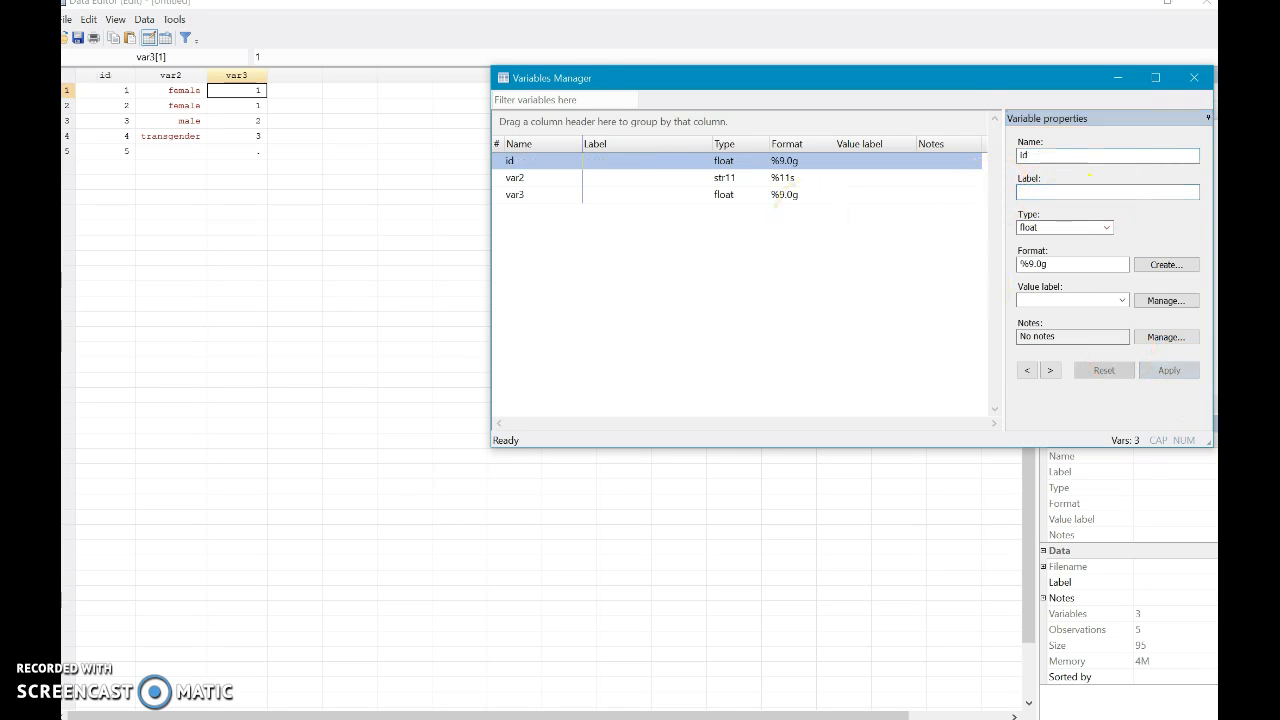
- Rename the var3 variable as gender, label it "identified gender" and apply the changes
click(770, 195)
double_click(1055, 158)
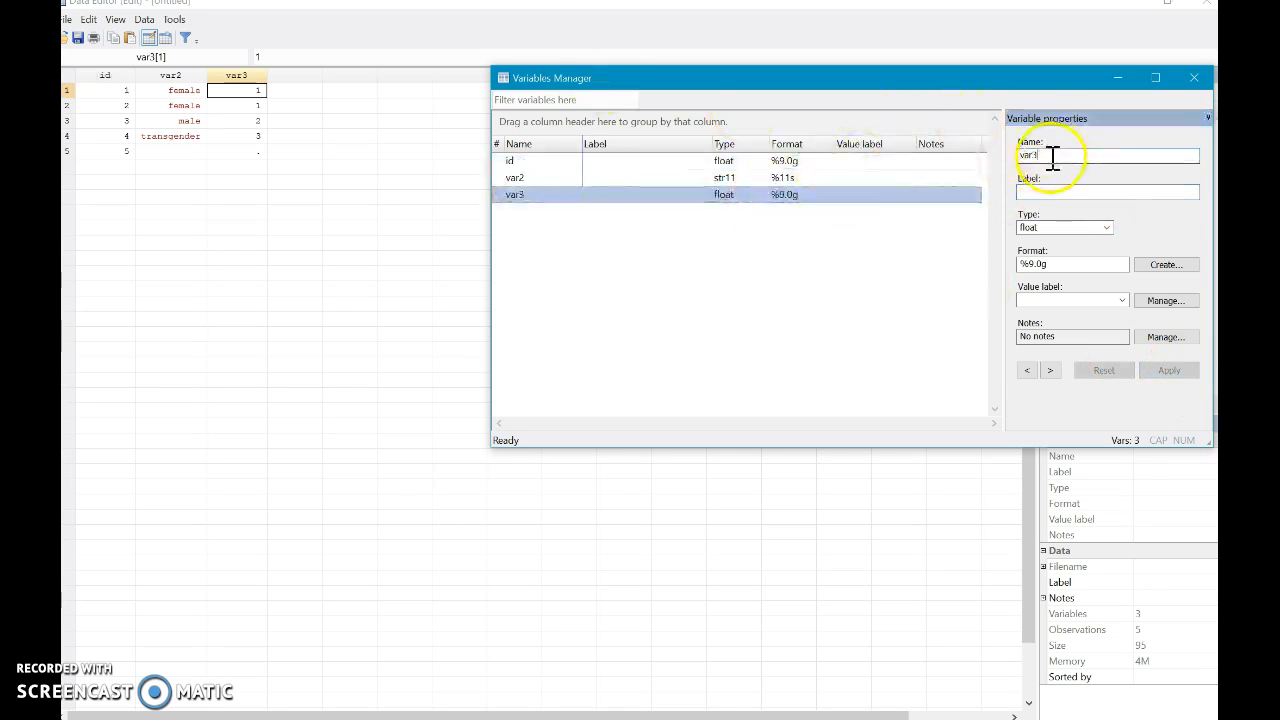
text(ender)
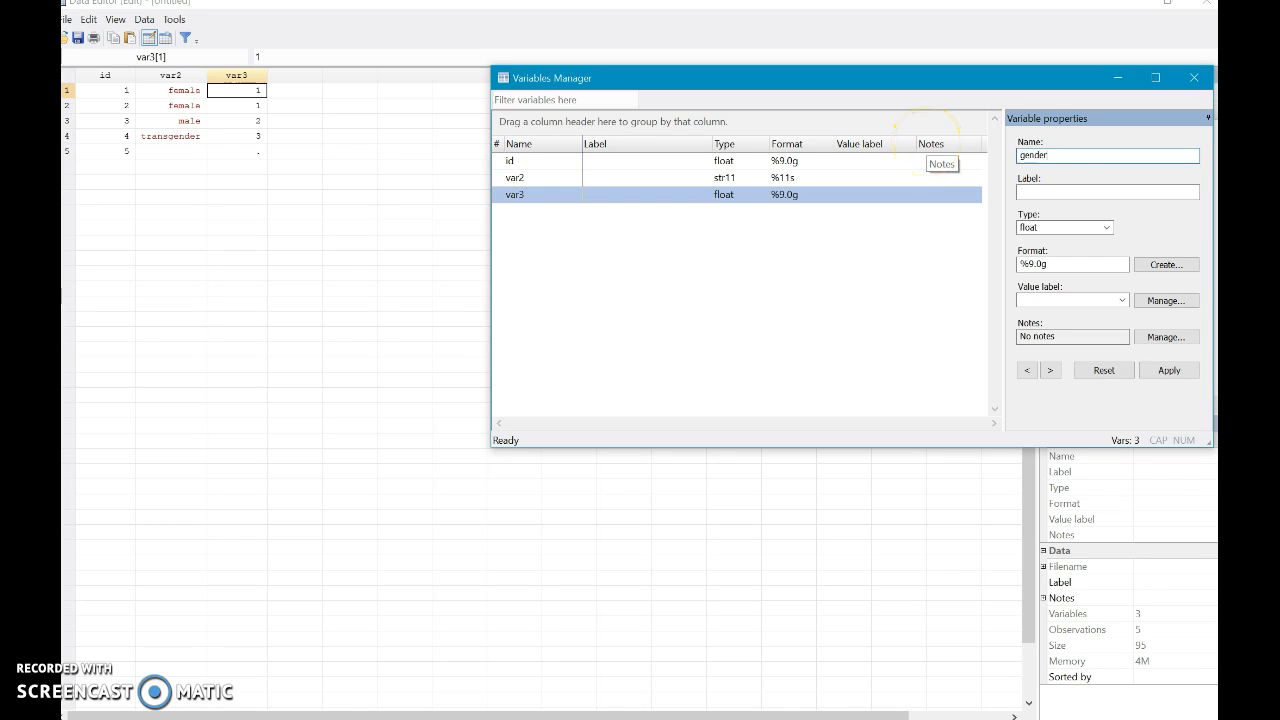
click(1178, 191)
text(identified gender)
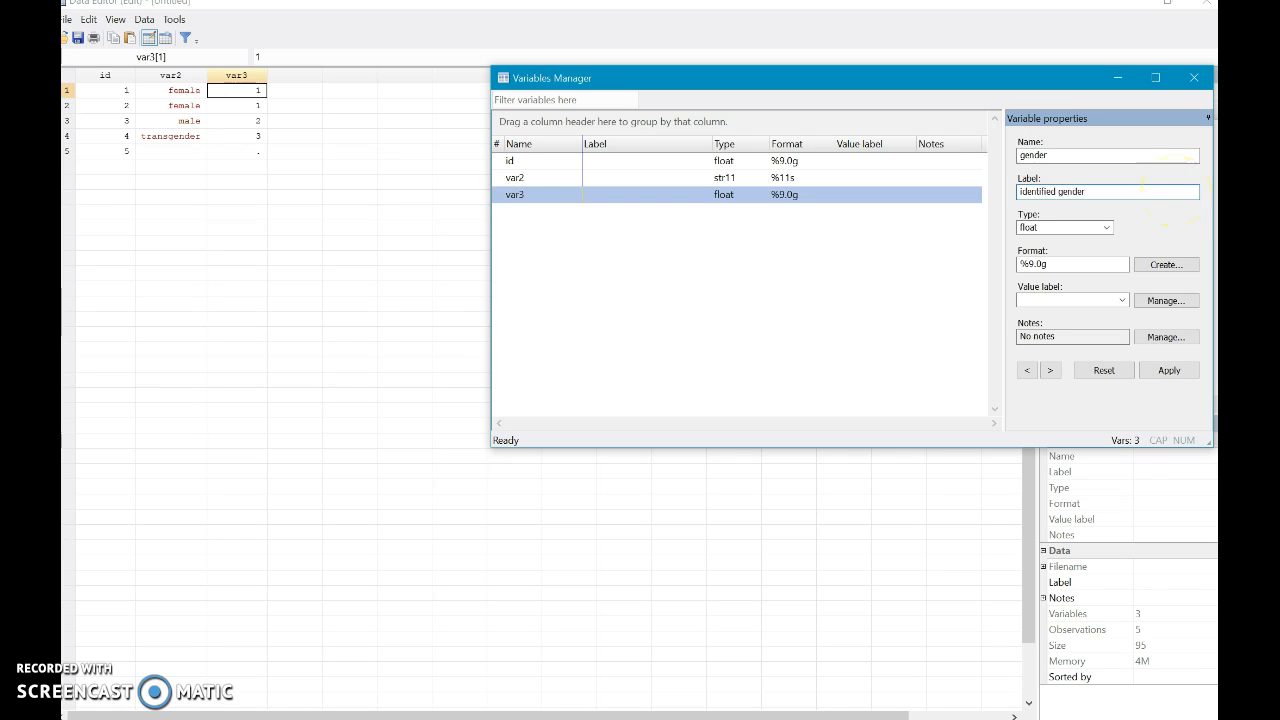
click(1169, 370)
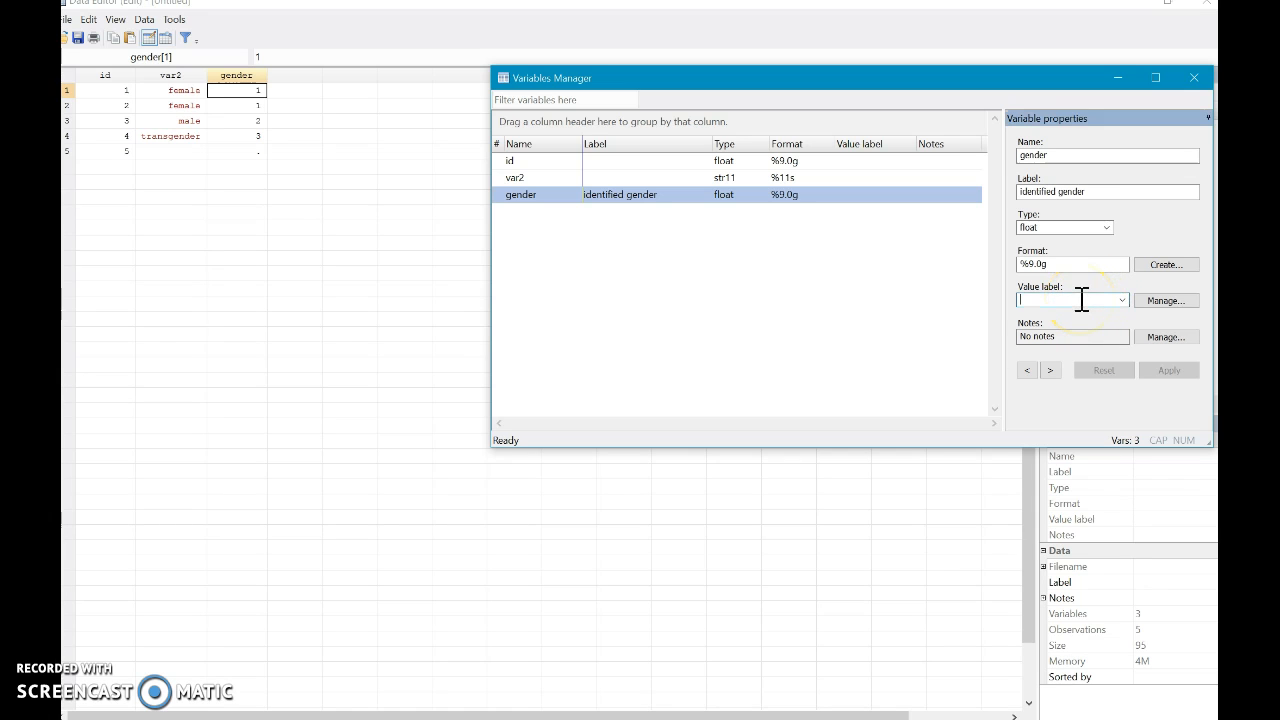
- Create a value label set named gender and define 1 as female and 2 as male
click(1180, 306)
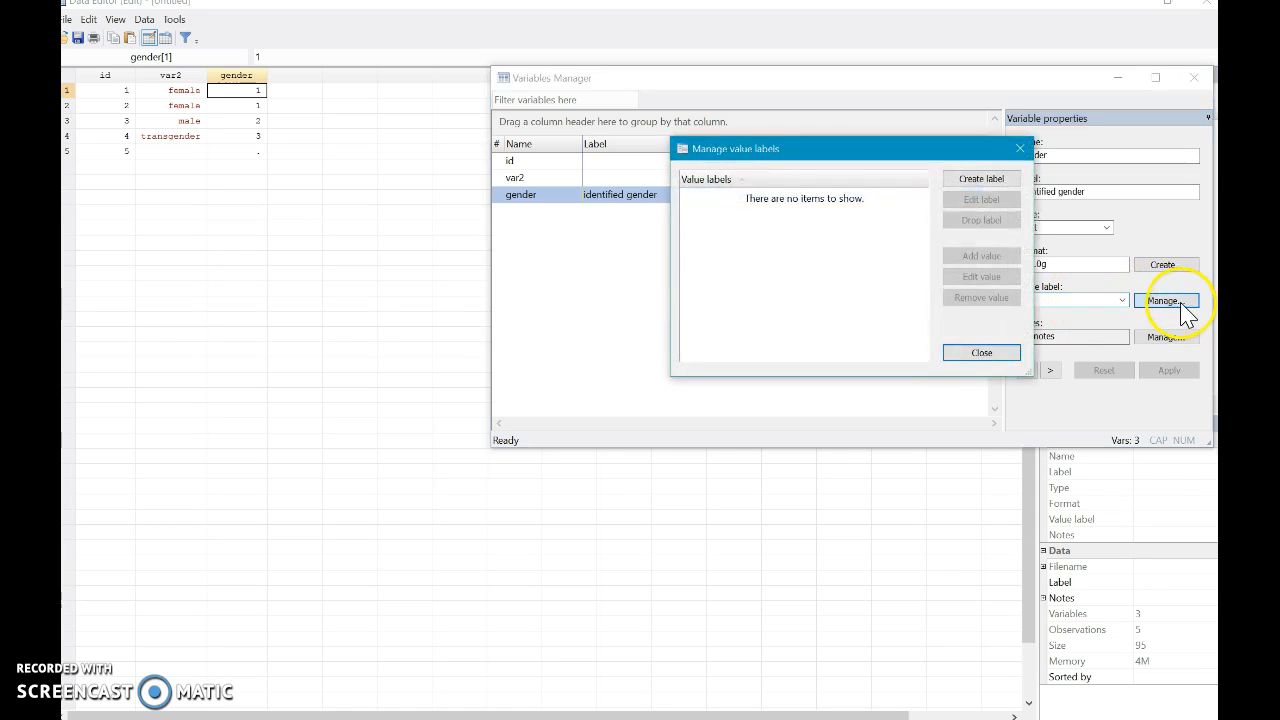
click(985, 180)
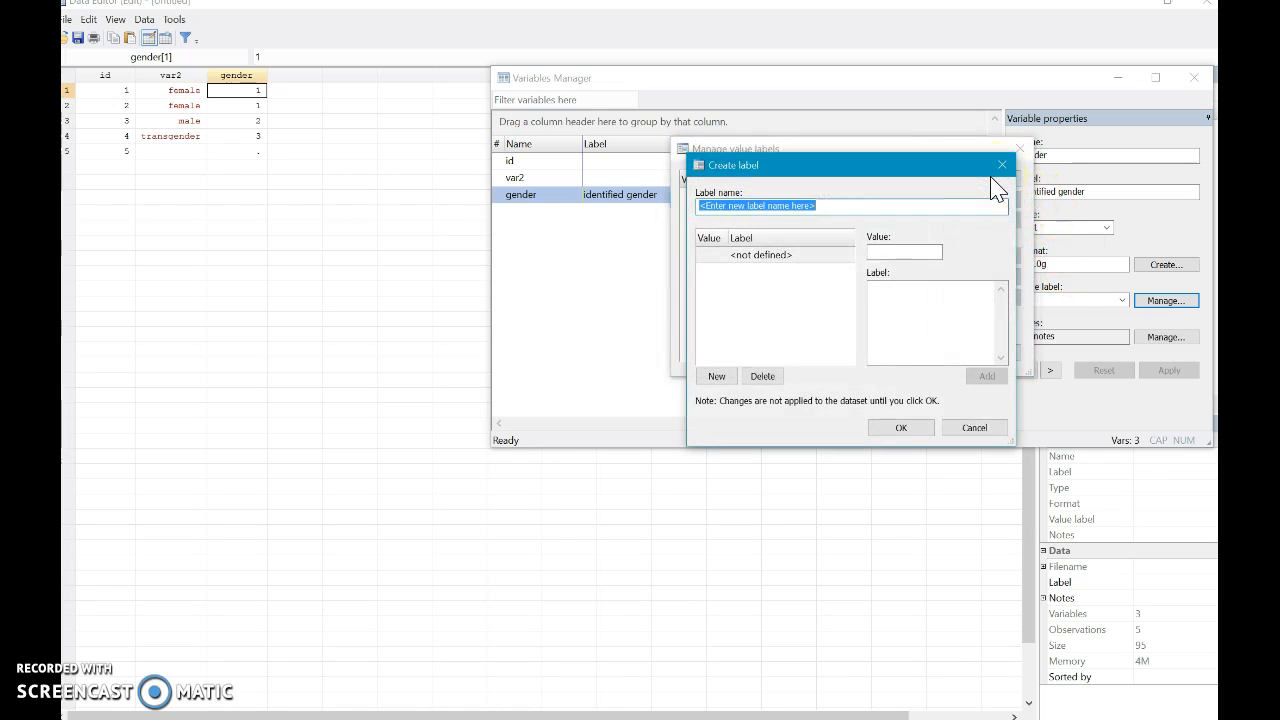
text(gender)
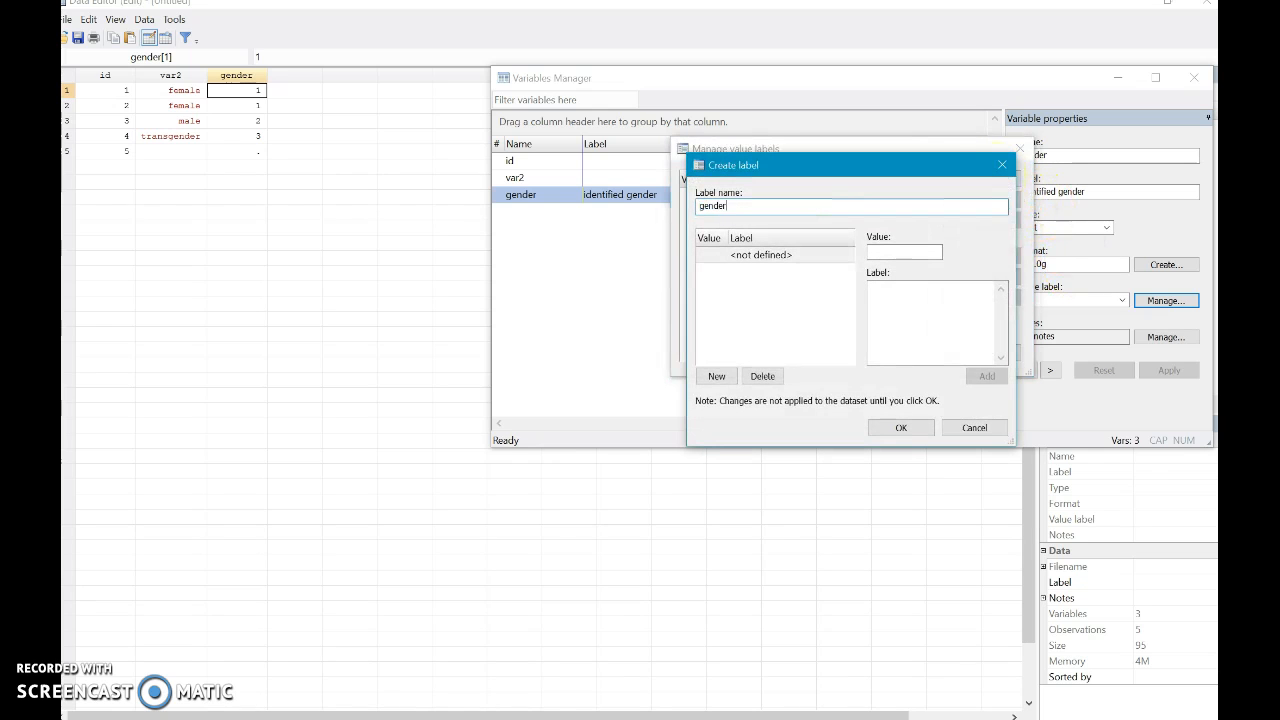
click(926, 251)
text(1)
click(908, 288)
text(female)
click(986, 377)
text(2)
click(910, 292)
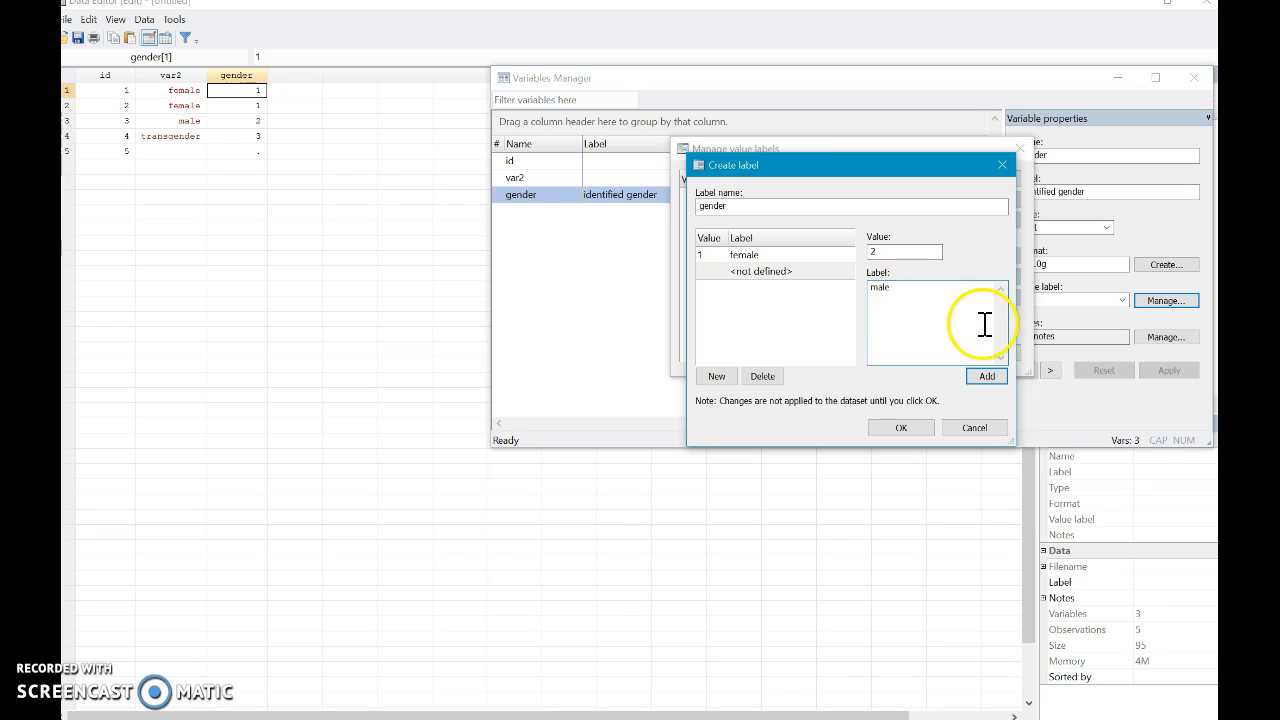
click(986, 376)
- Add the value 3 with the label transgender to the gender label set
text(3)
click(908, 320)
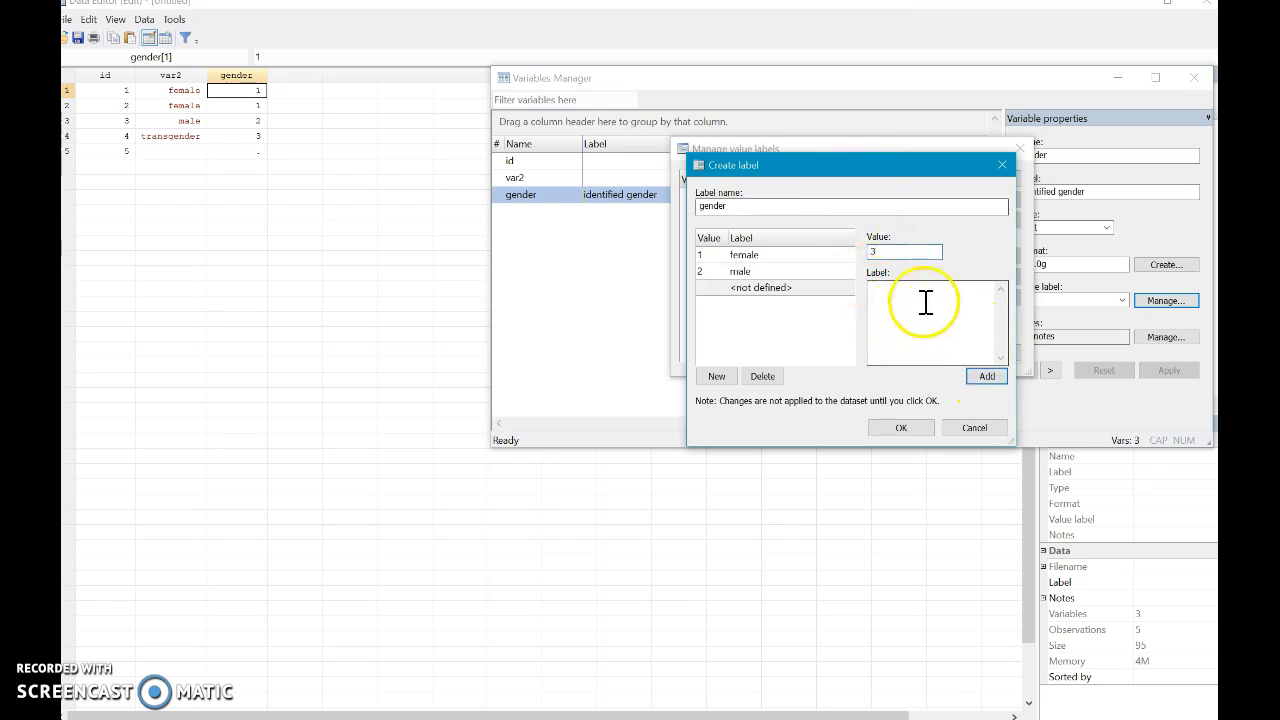
text(transg)
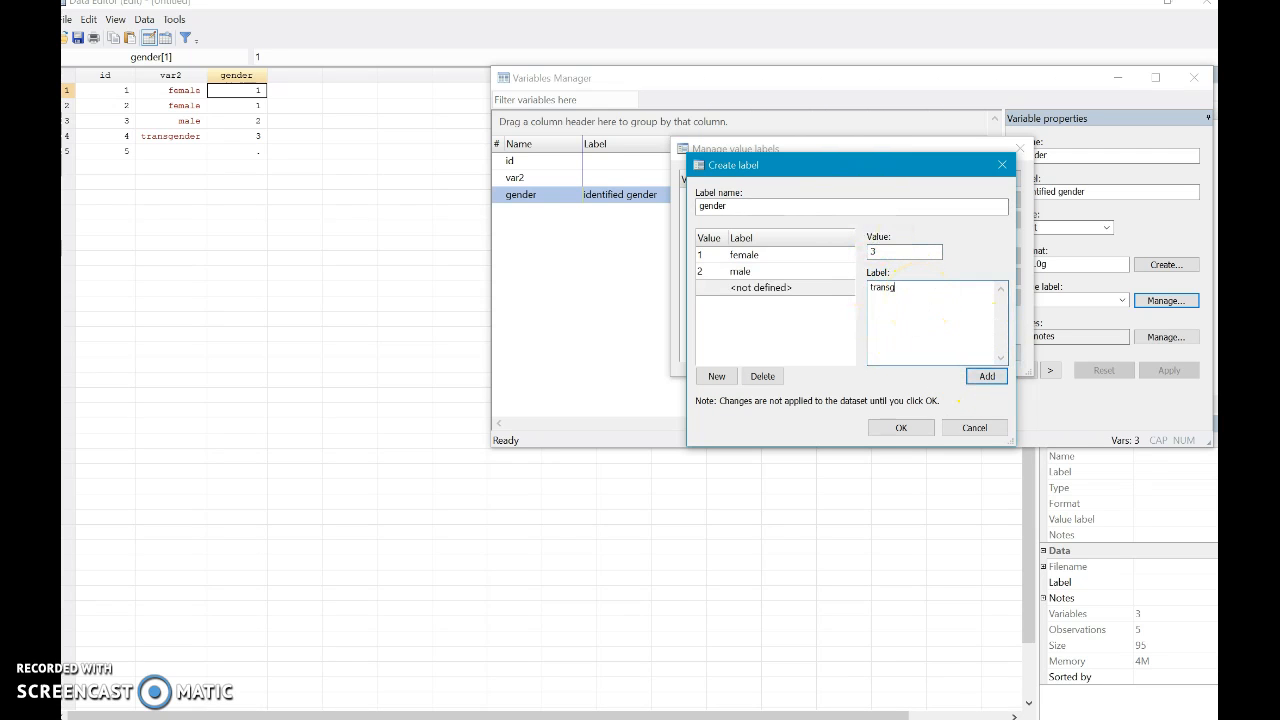
text(ender)
click(986, 376)
- Add the value 4 labelled "choose not to respond", save the gender label set and close the value label manager
click(912, 252)
text(4)
click(938, 296)
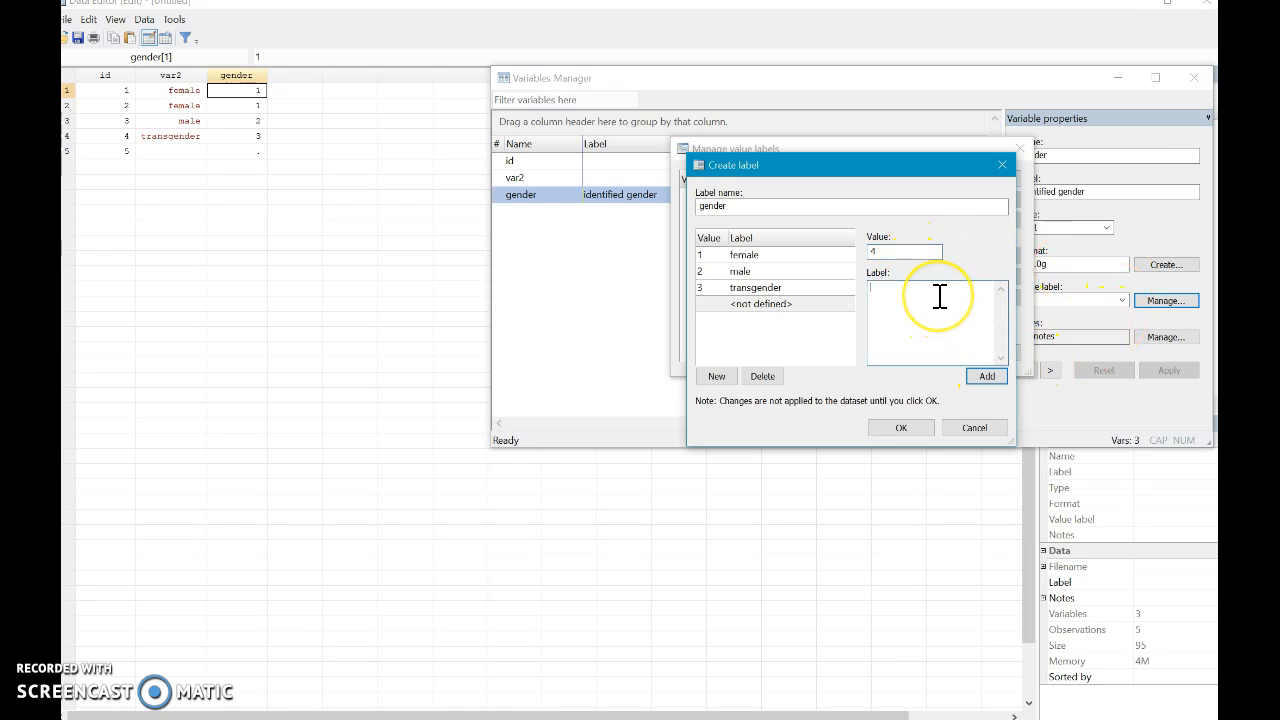
text(choo)
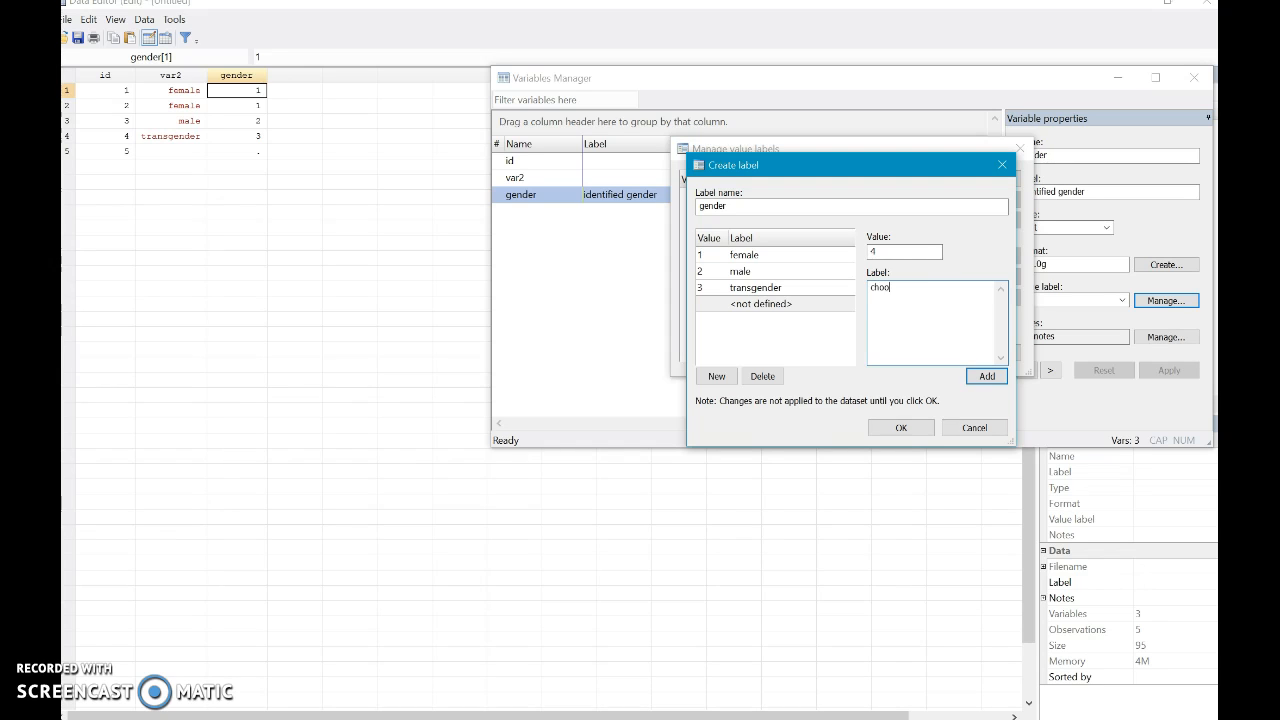
text(se not to re)
key(BackSpace)
key(BackSpace)
text(resp)
click(990, 376)
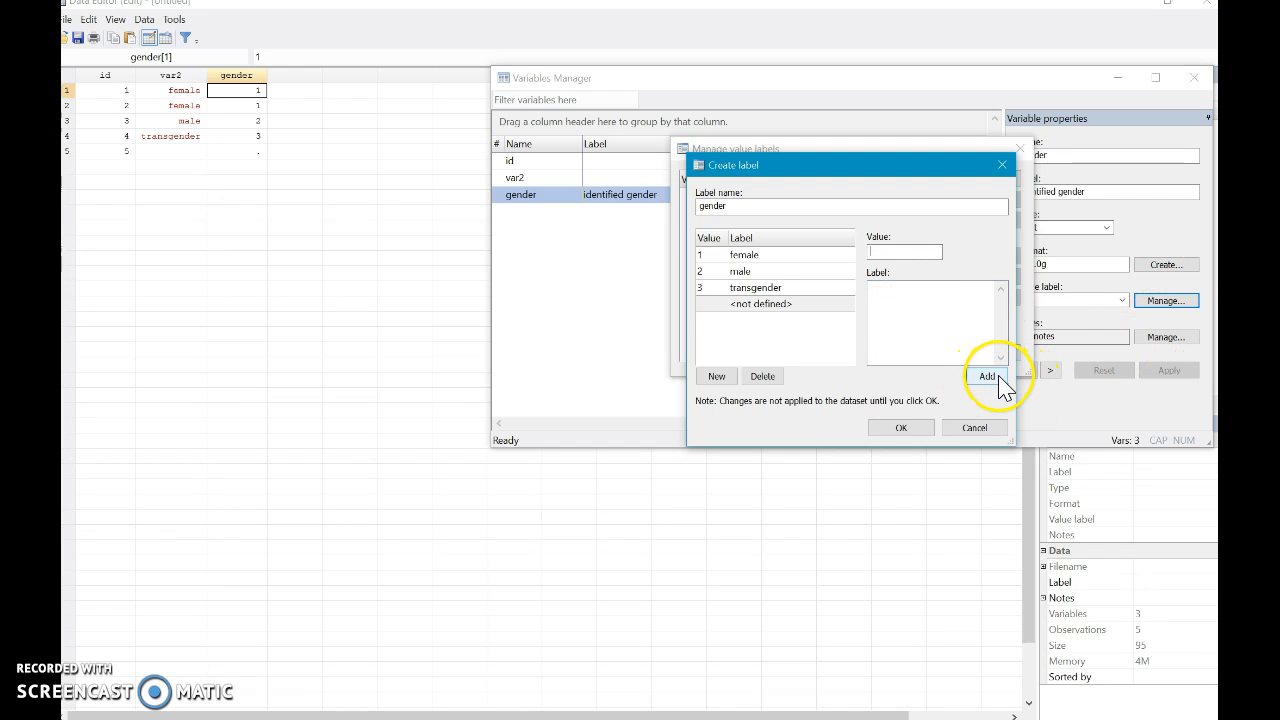
click(917, 433)
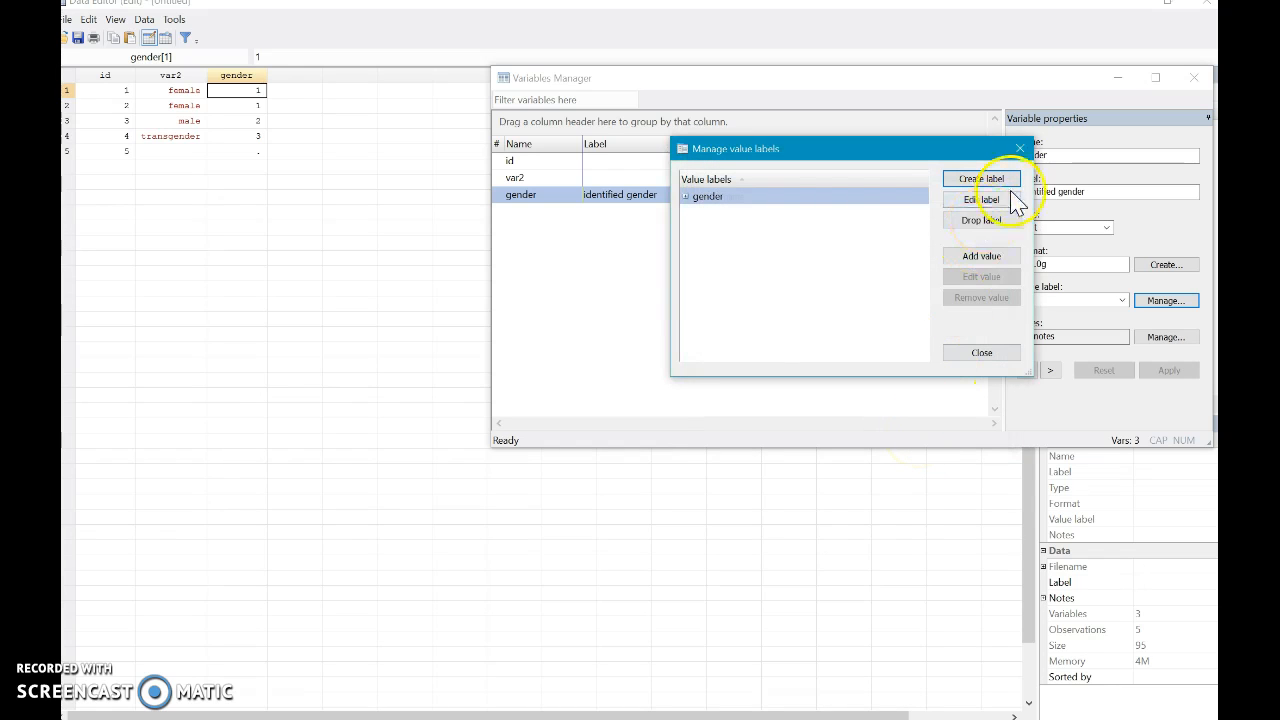
click(1000, 356)
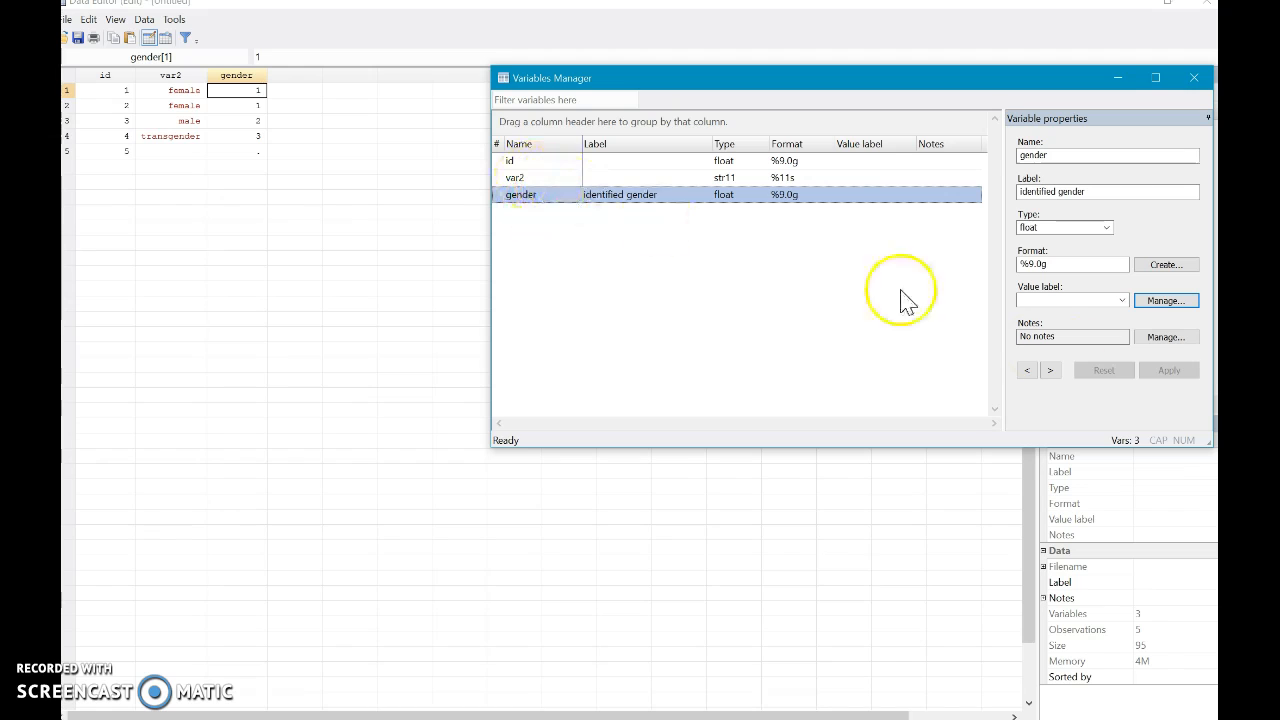
- Assign the gender value label to the gender variable and apply the change
click(1121, 300)
click(1100, 318)
click(1168, 370)
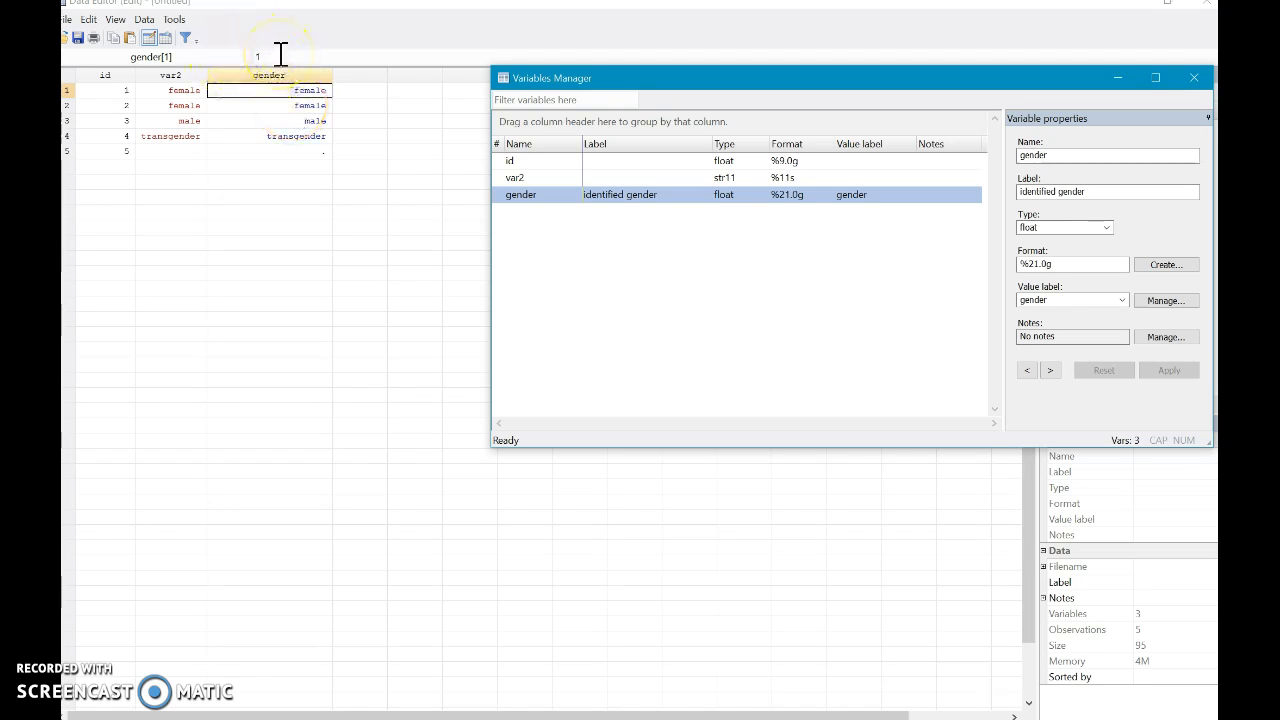
- Enter the code 4 in row 5 of the gender column
click(309, 120)
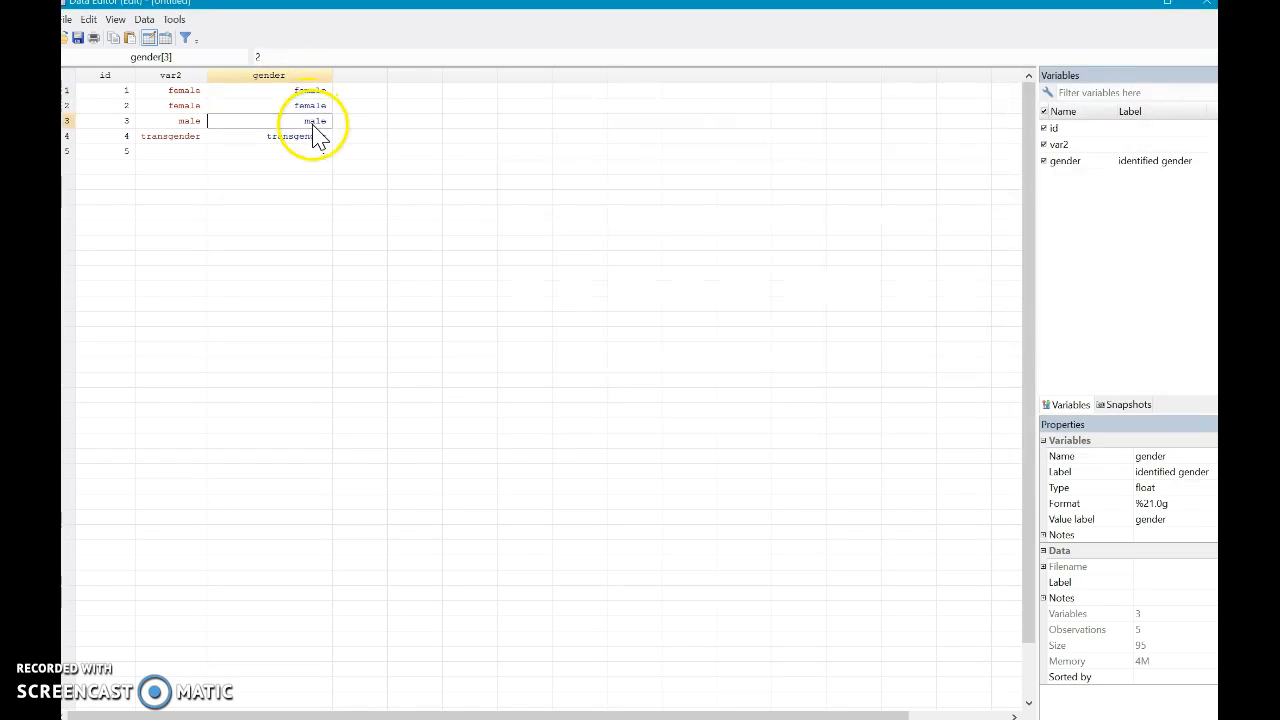
click(296, 138)
click(300, 152)
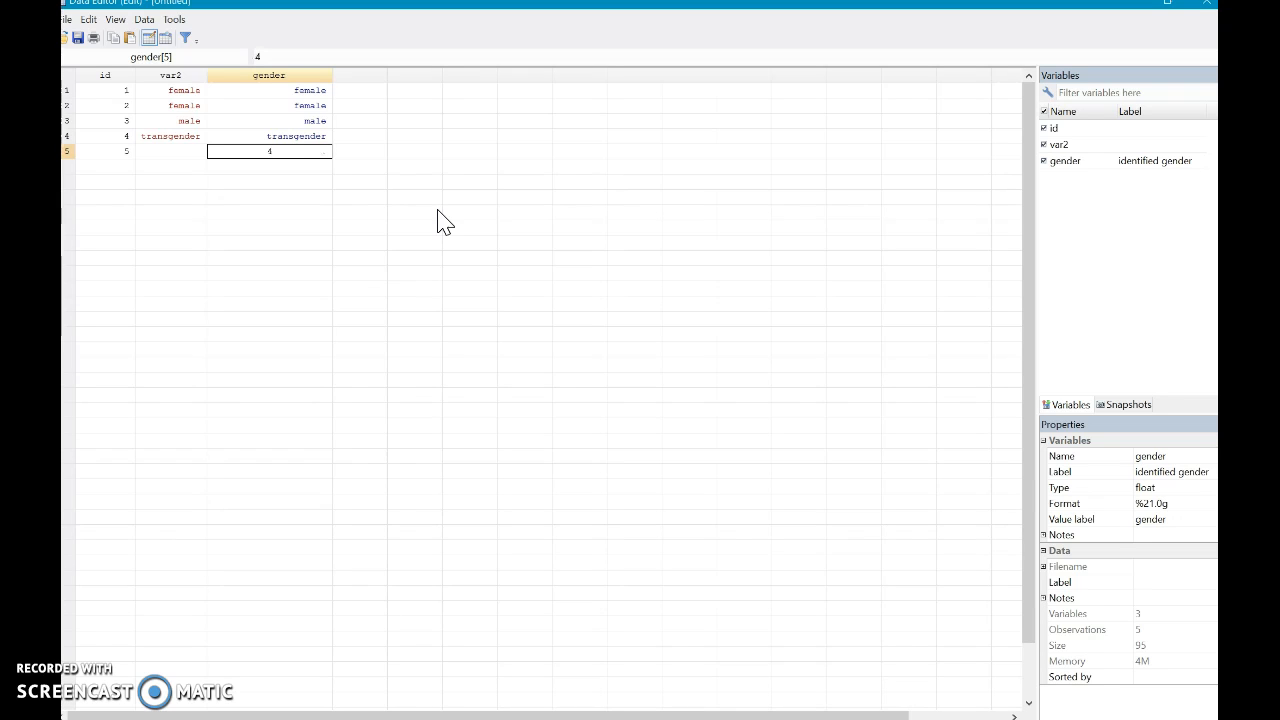
key(Return)
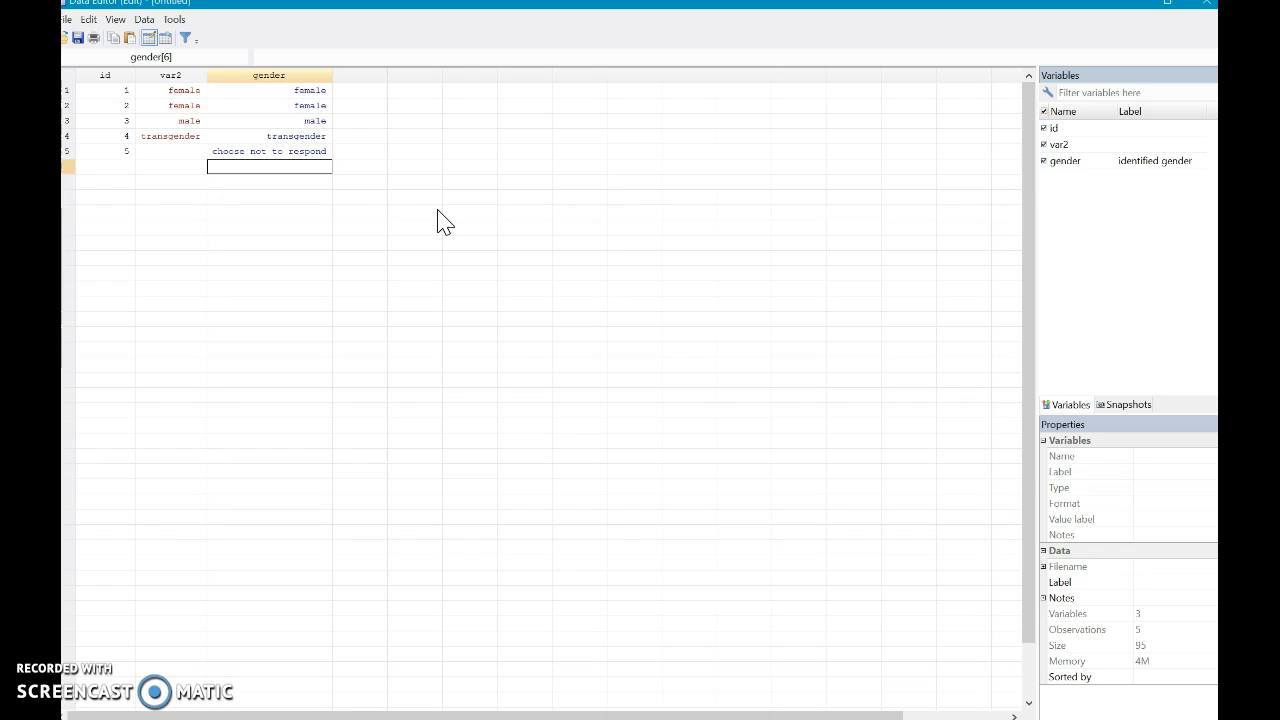
- Try the codes 1 and 2 in row 5 of the gender column and restore the code 4
key(Up)
text(1)
key(Return)
key(Up)
text(2)
key(Tab)
key(Left)
text(4)
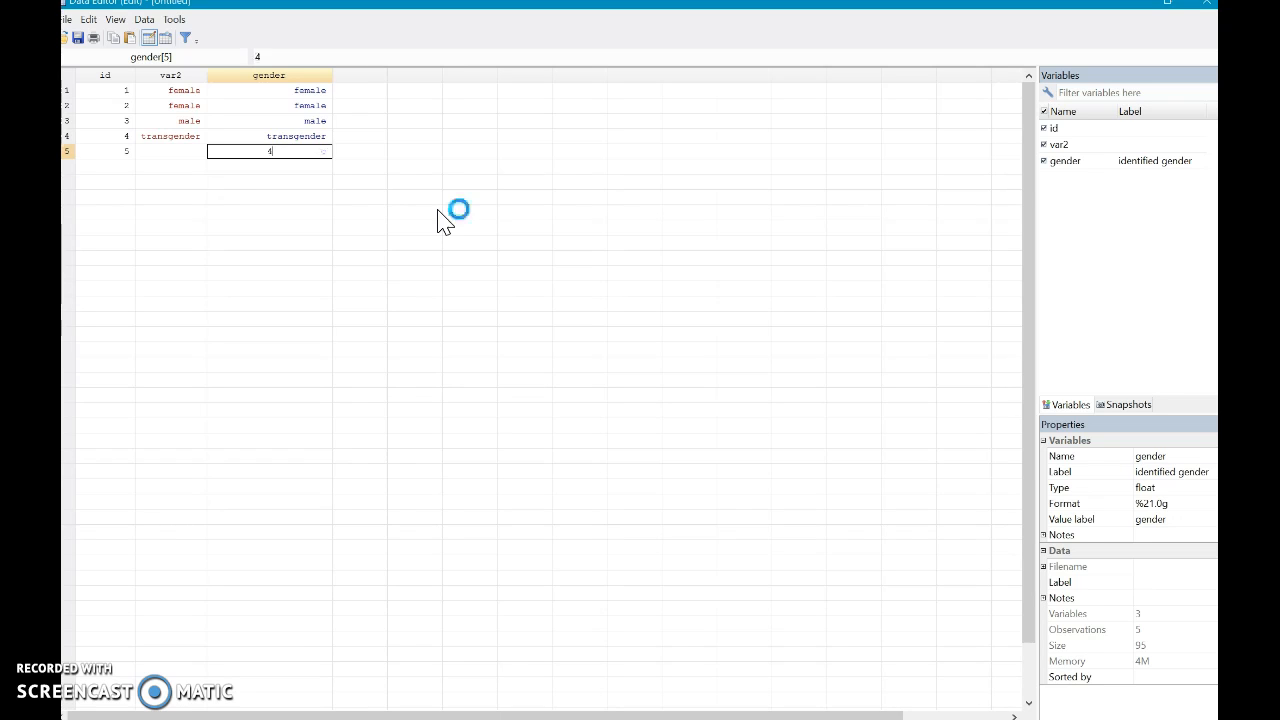
key(Return)
click(175, 55)
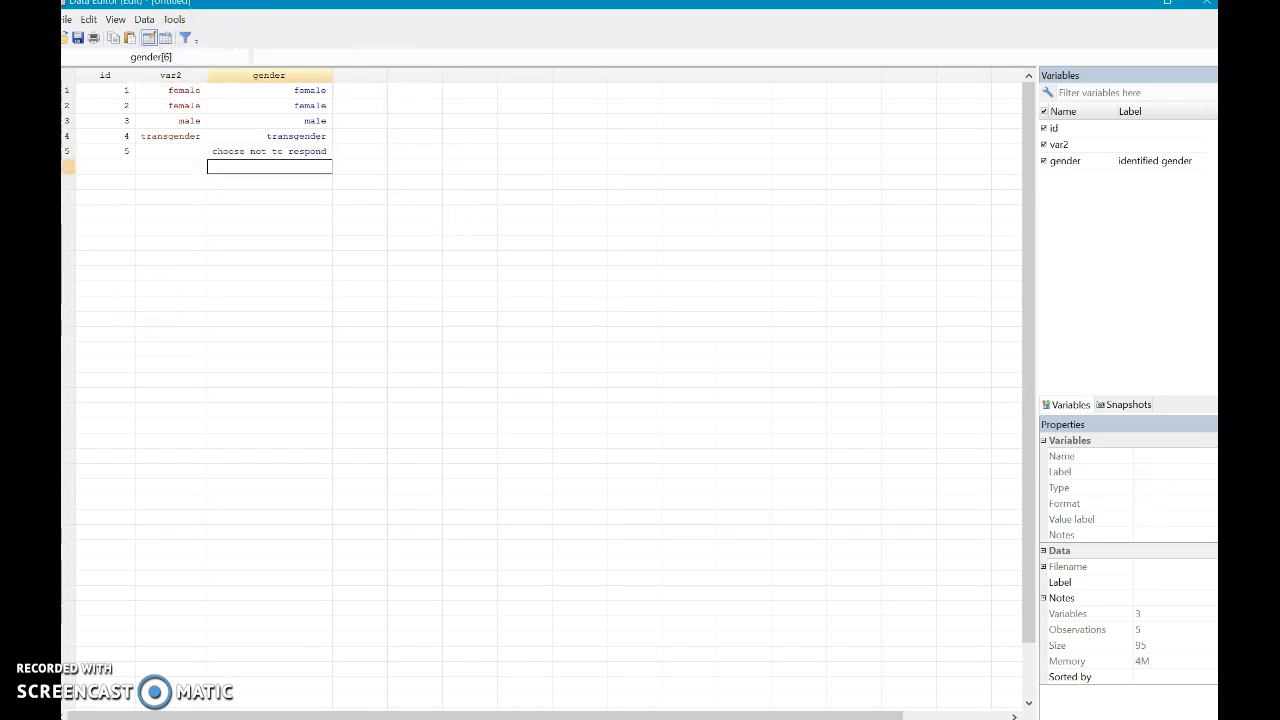
key(Up)
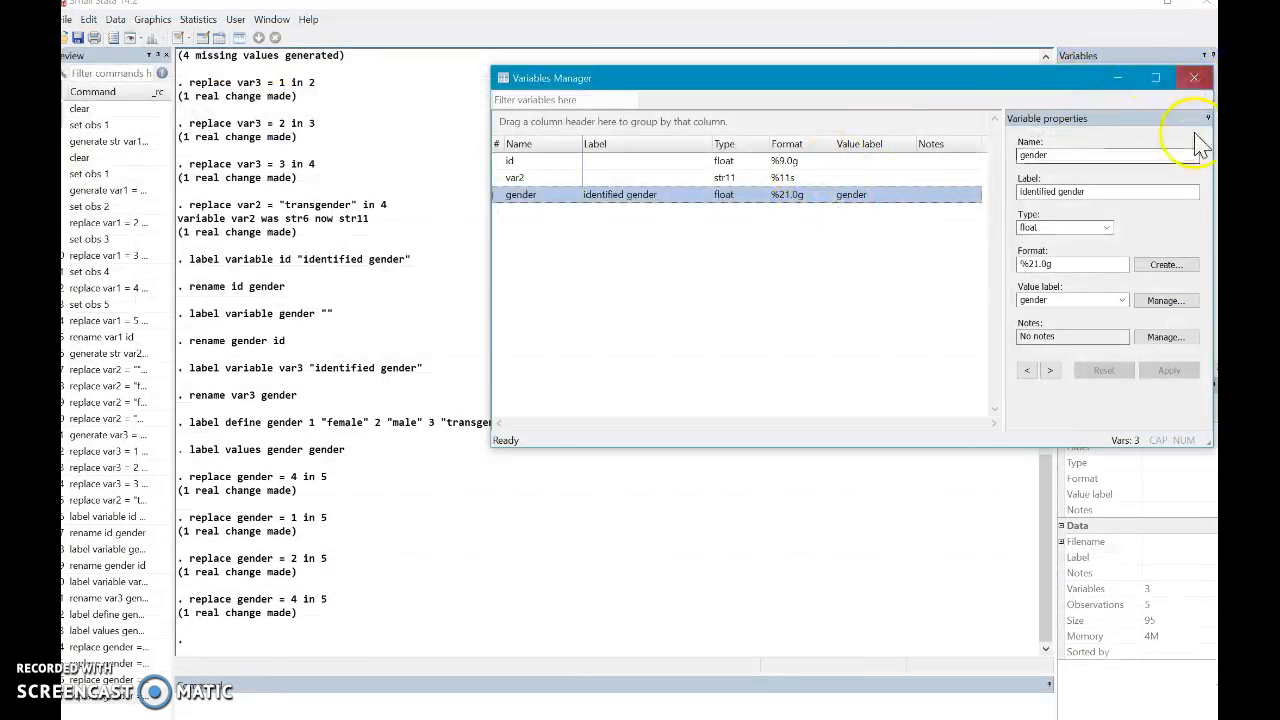
- Close the Variables Manager and rename var2 as extra by running the command rename var2 extra
click(1194, 78)
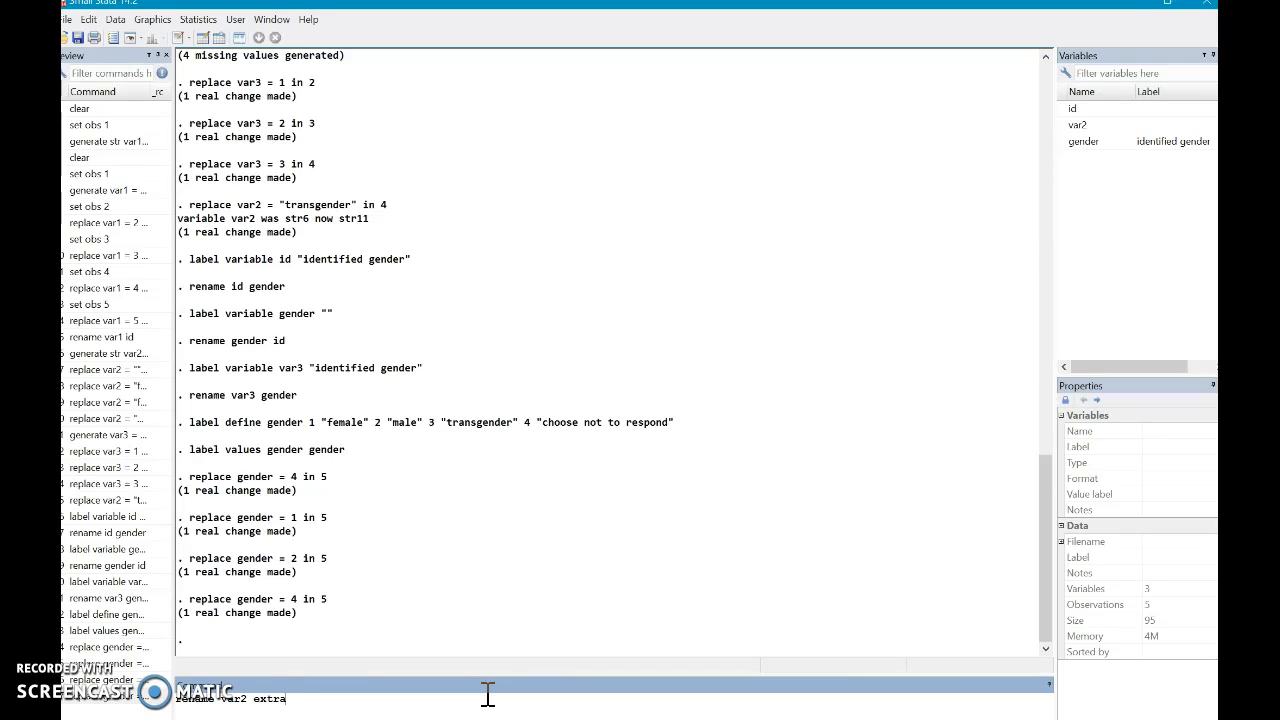
key(Return)
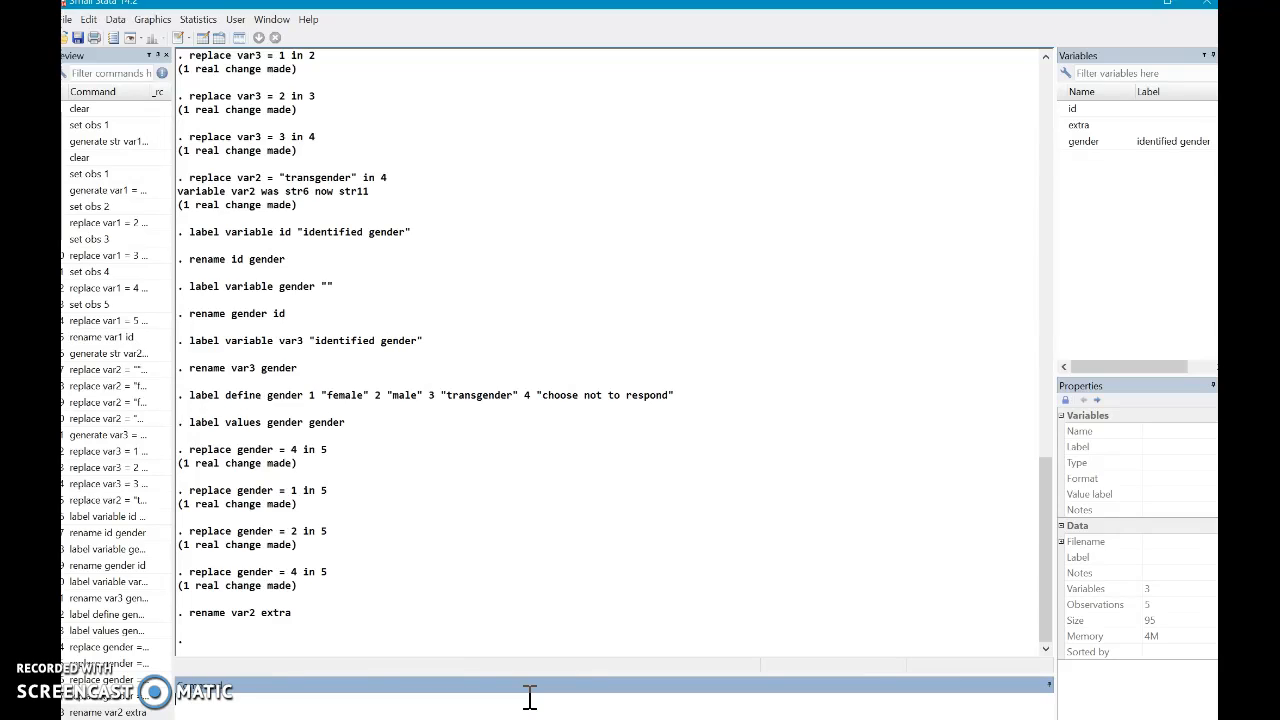
- Try to delete the variable under its old name with the command drop var2
text(drop var2)
key(Return)
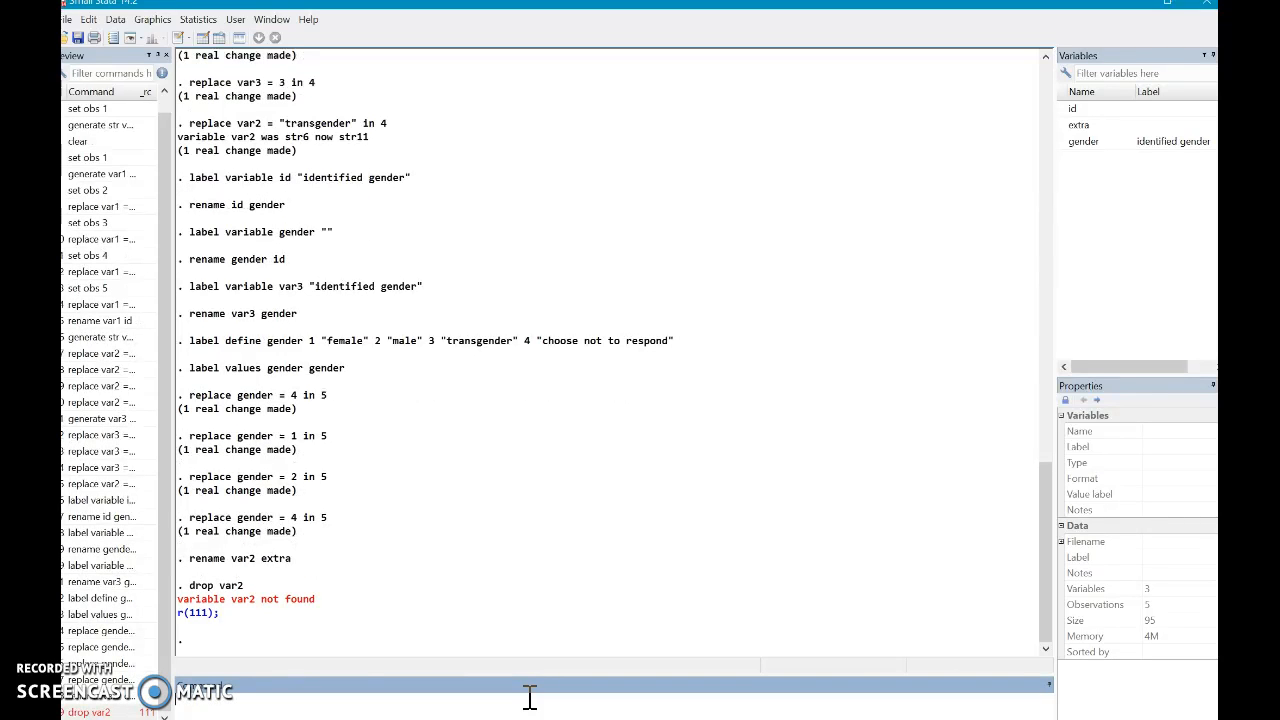
- Delete the extra variable by running the command drop extra
click(524, 680)
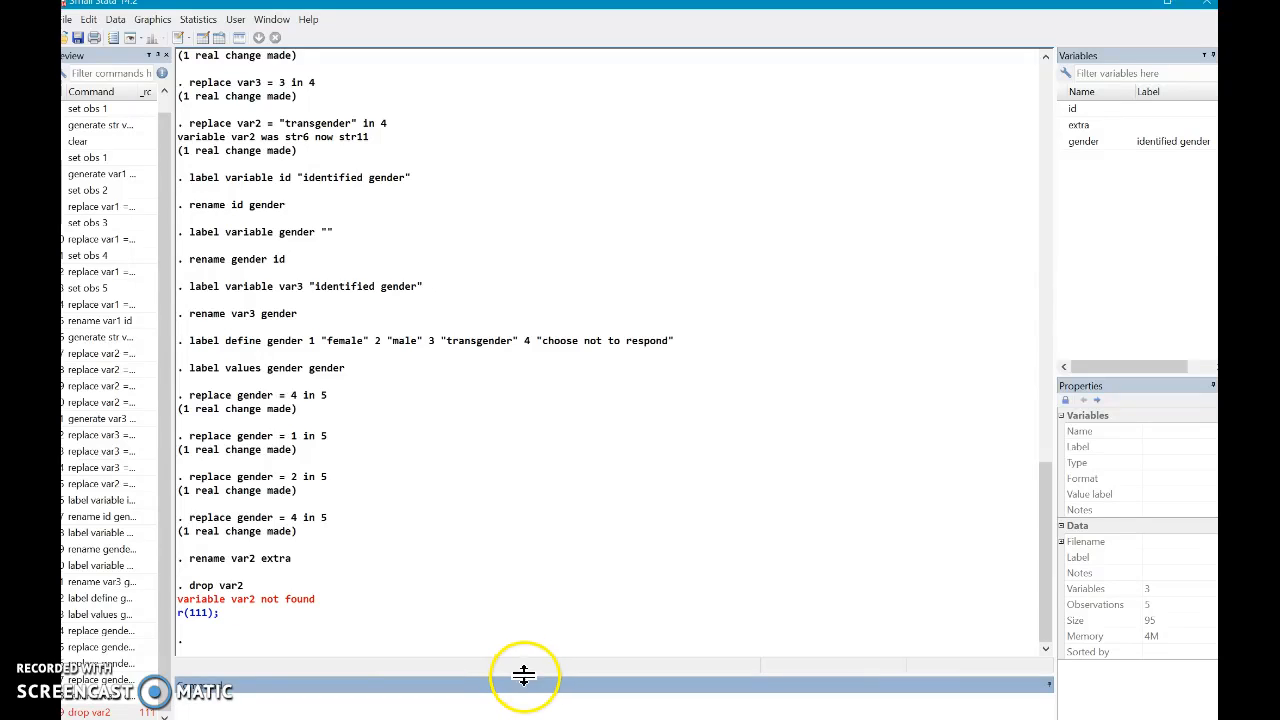
text(drop )
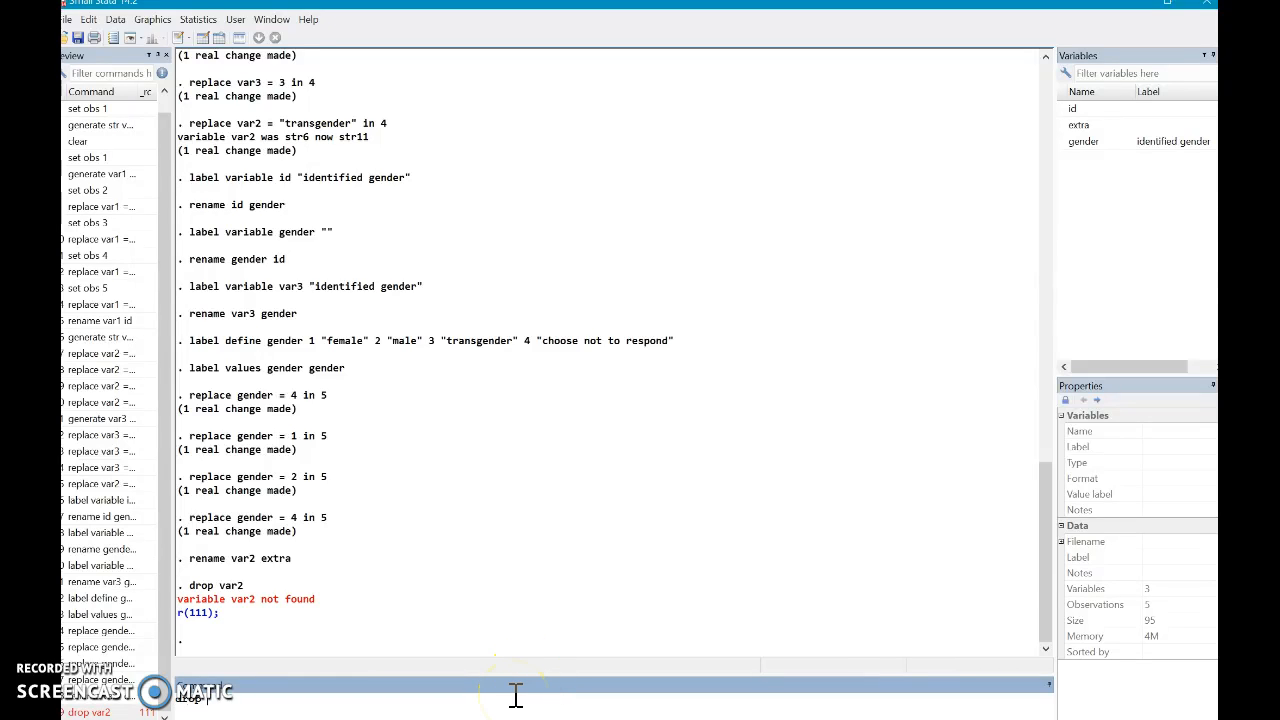
text(extra)
key(Return)
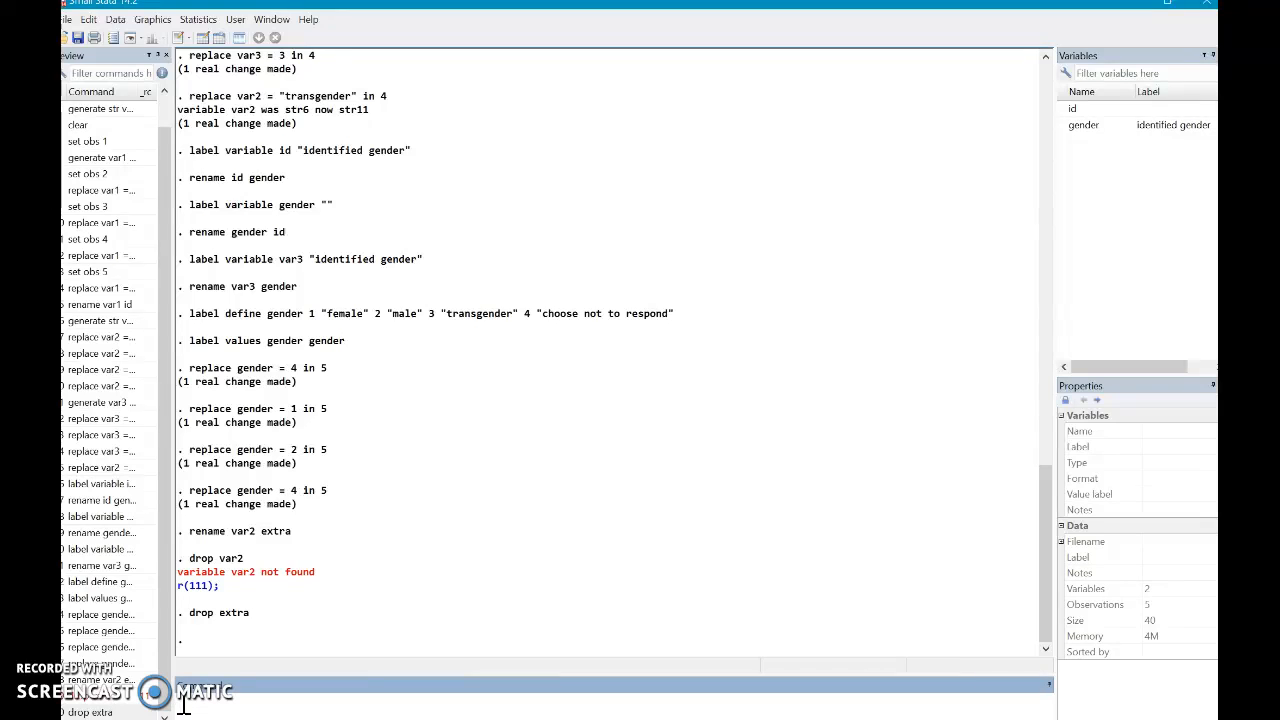
- Open the Data Editor with the edit command and enter 15, 12 and 18 in rows 1 to 3 of a new third column
text(edit)
key(Return)
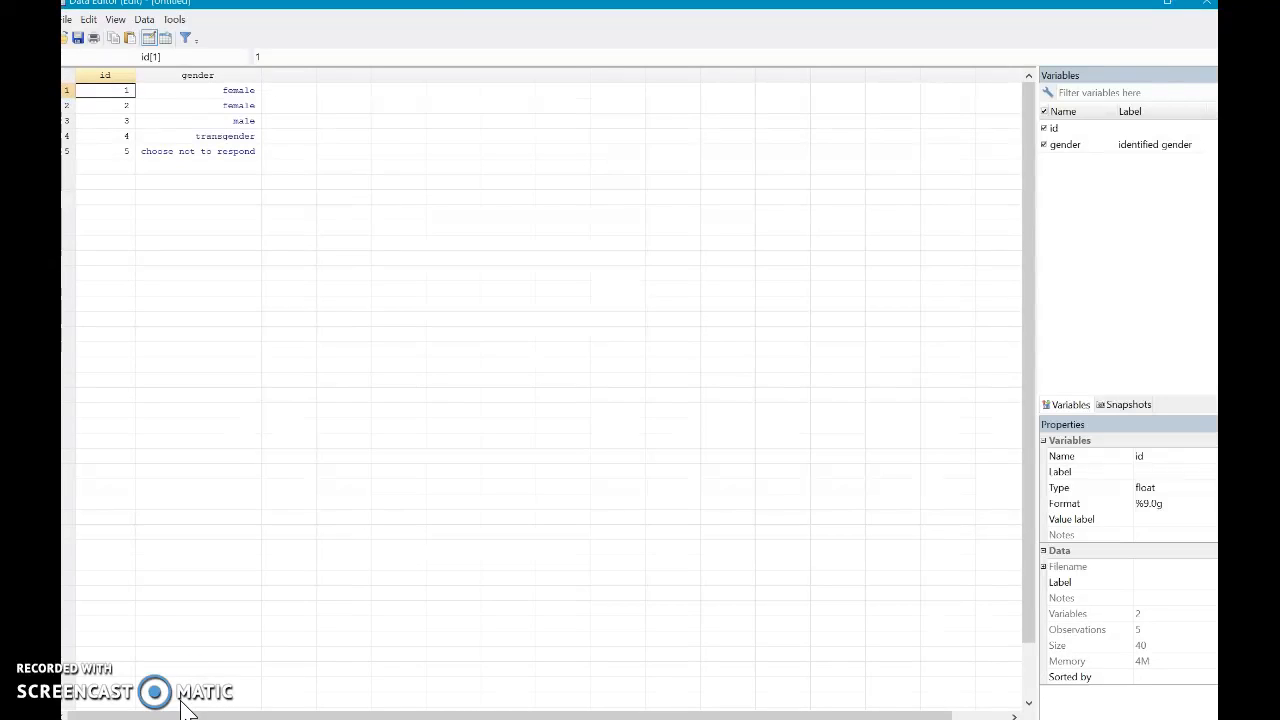
click(295, 92)
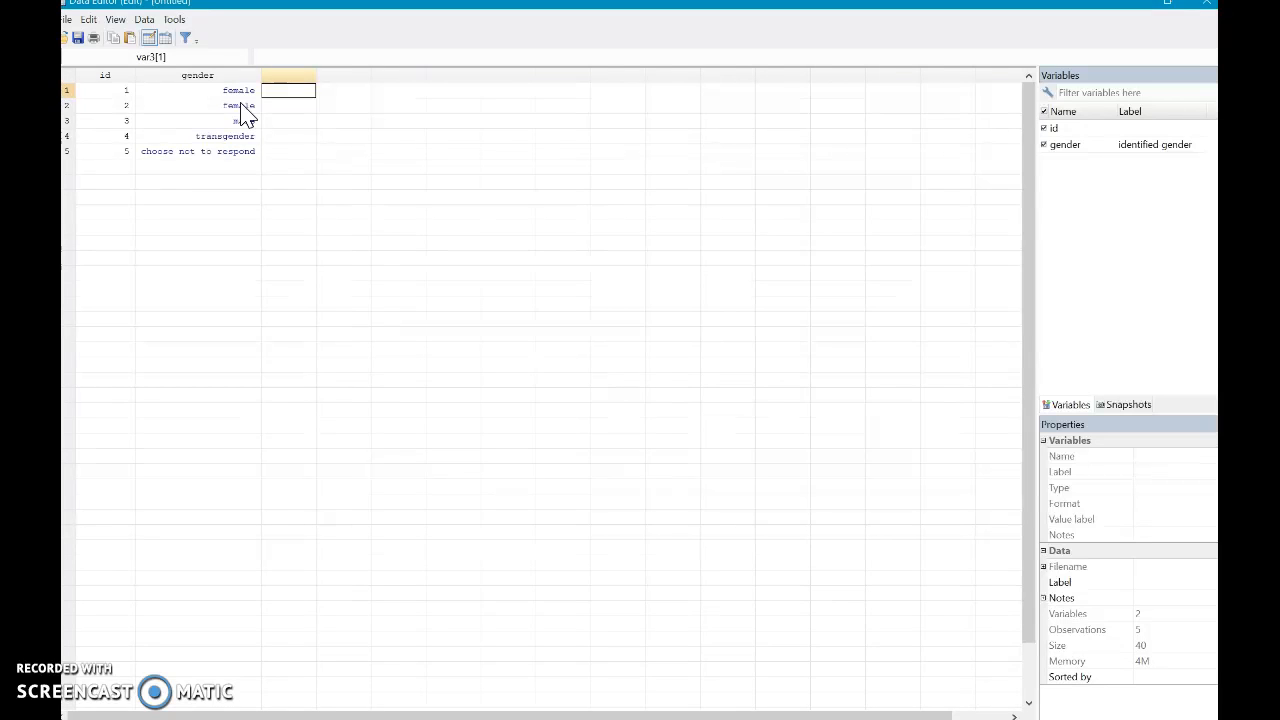
text(15)
key(Return)
text(12)
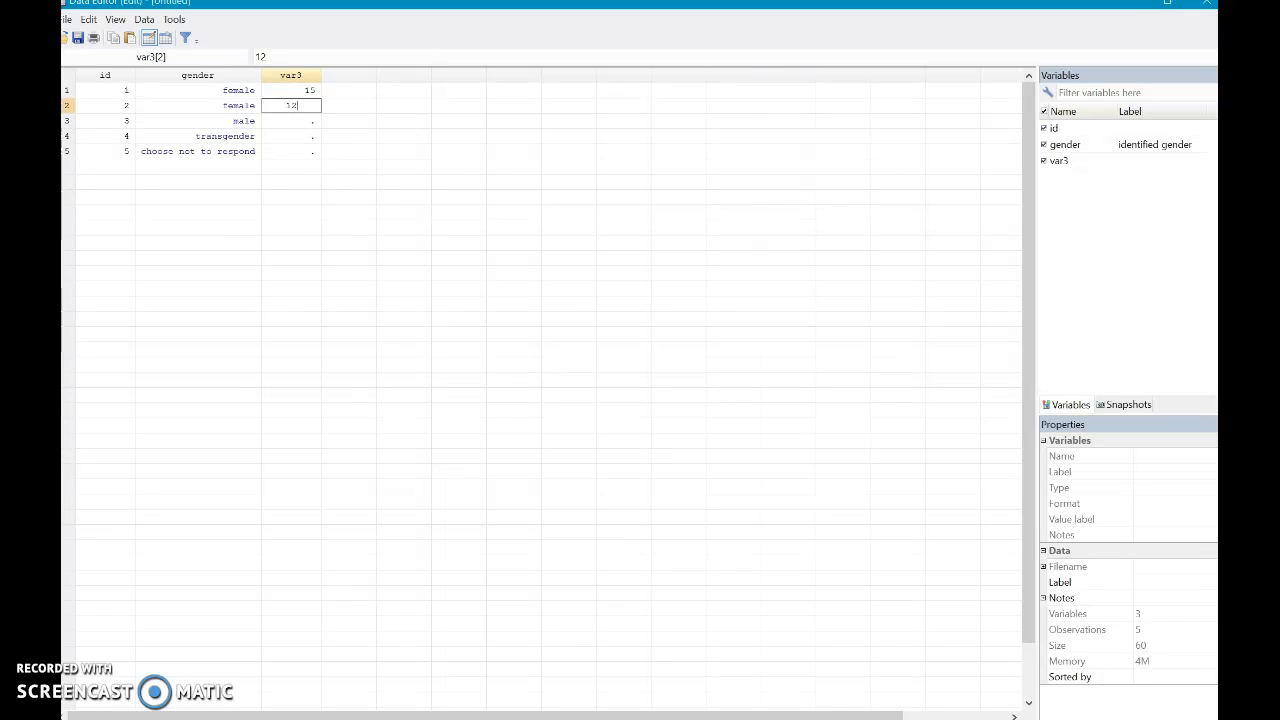
key(Return)
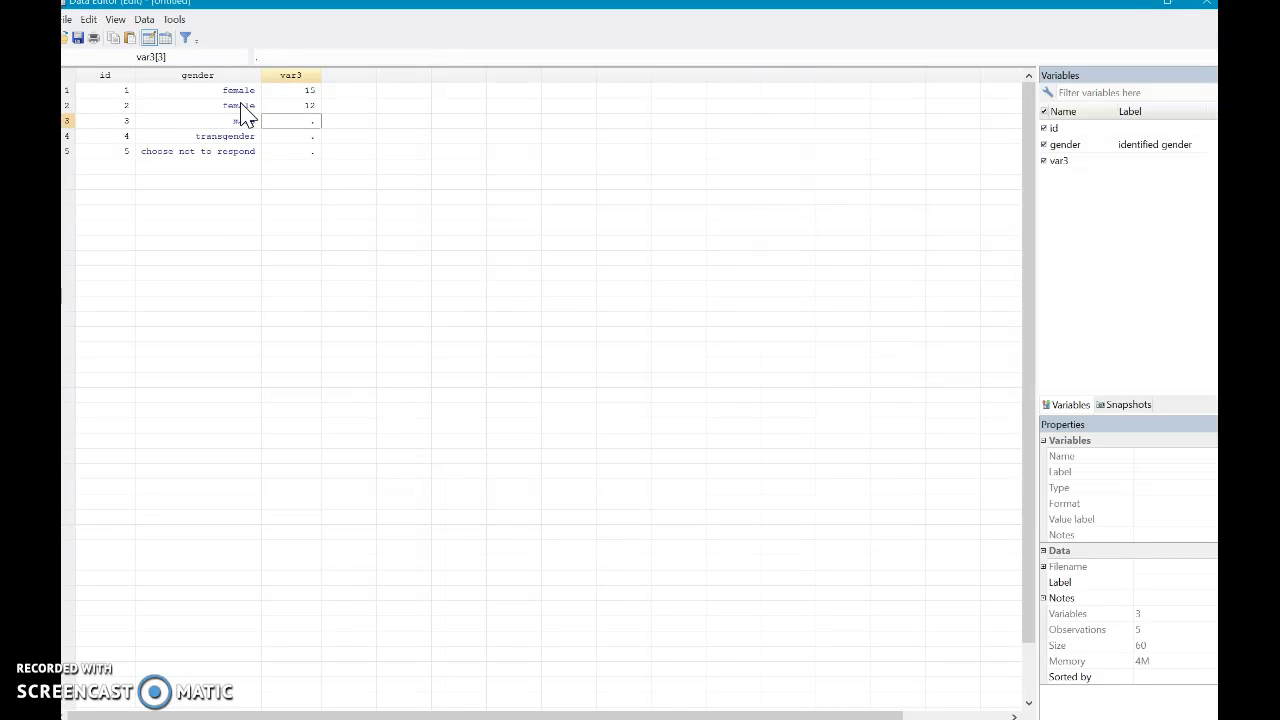
text(18)
key(Return)
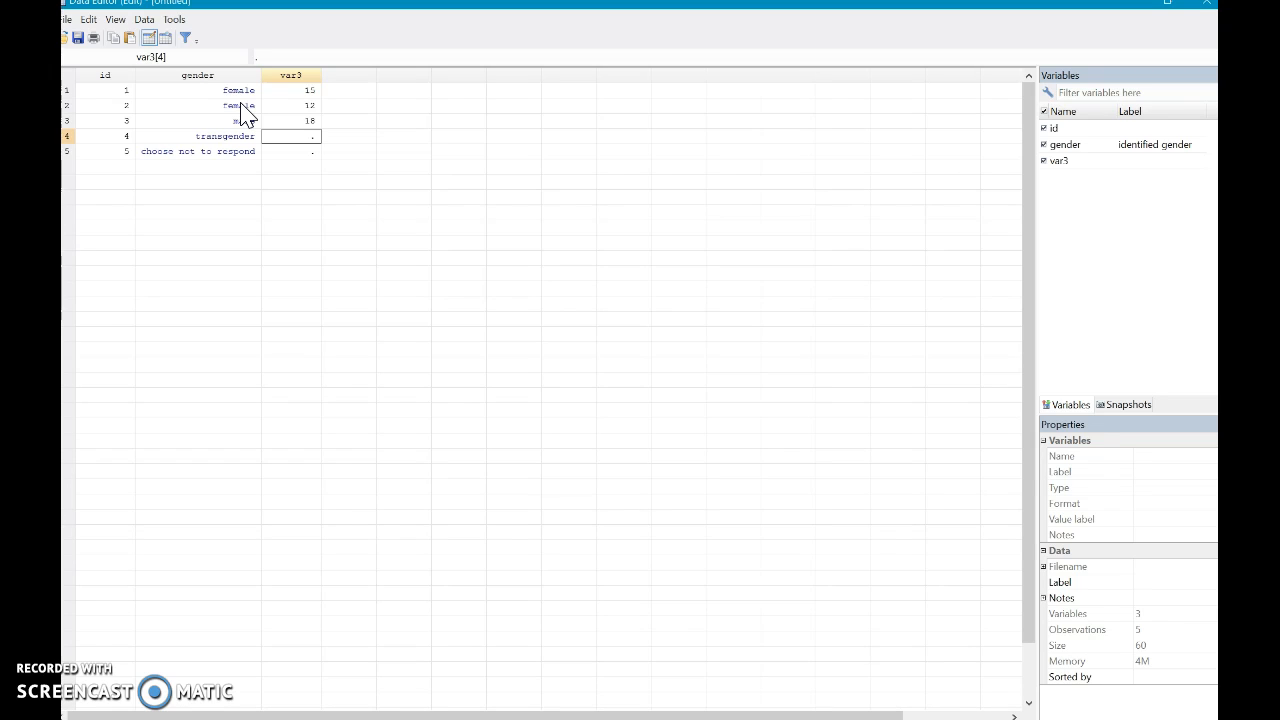
- Enter -5 in row 4 of the var3 column
text(-1)
key(BackSpace)
text(5)
key(Return)
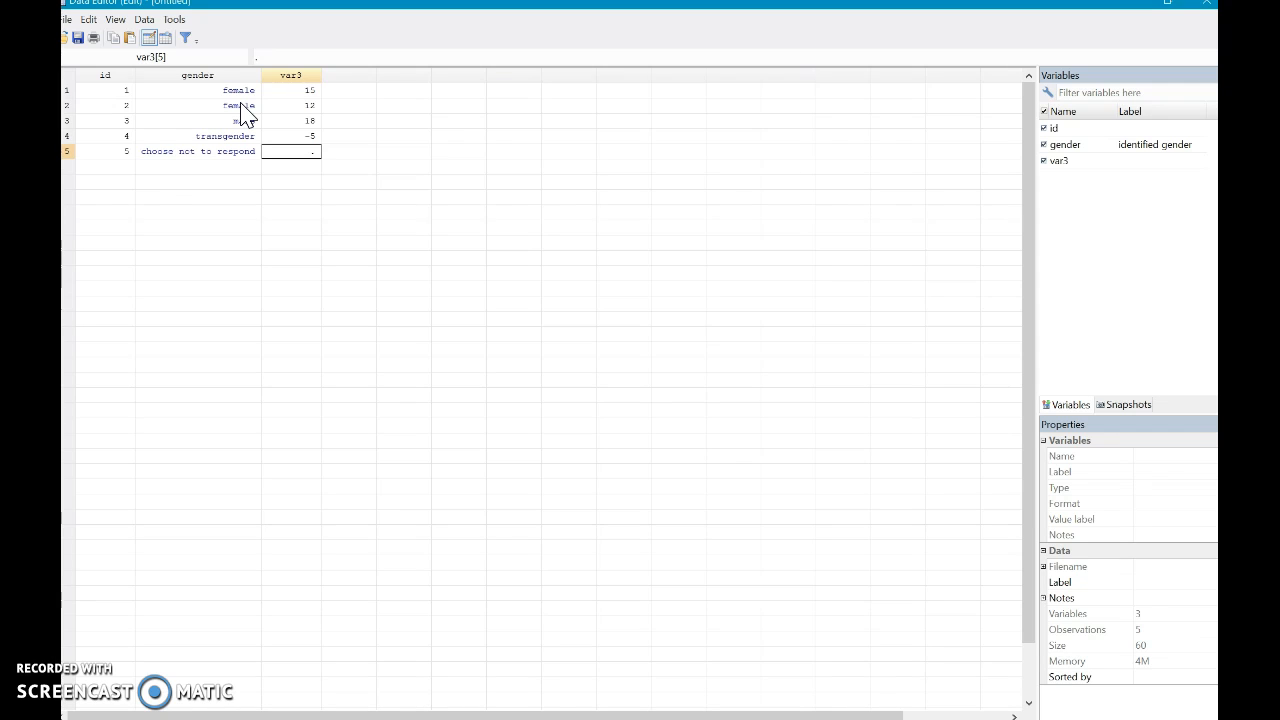
- Enter -1 in row 5 of the var3 column
text(-4)
key(BackSpace)
key(BackSpace)
text(3--3)
key(BackSpace)
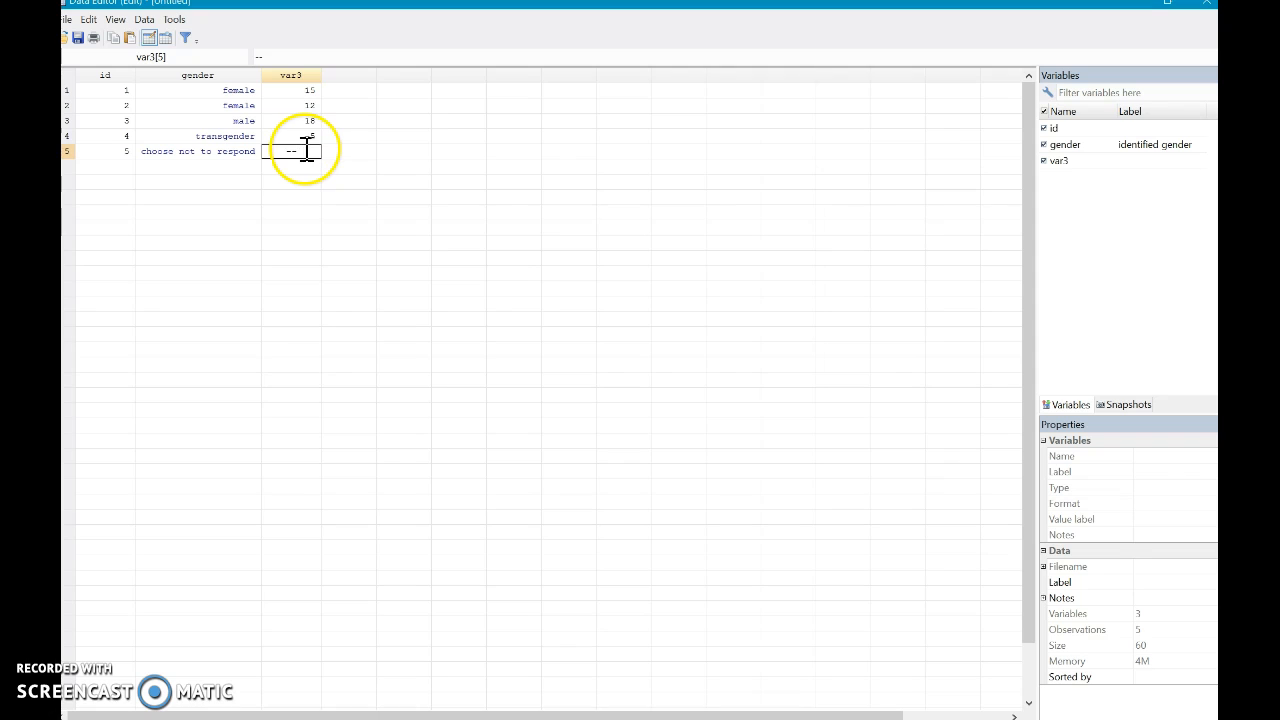
text(3)
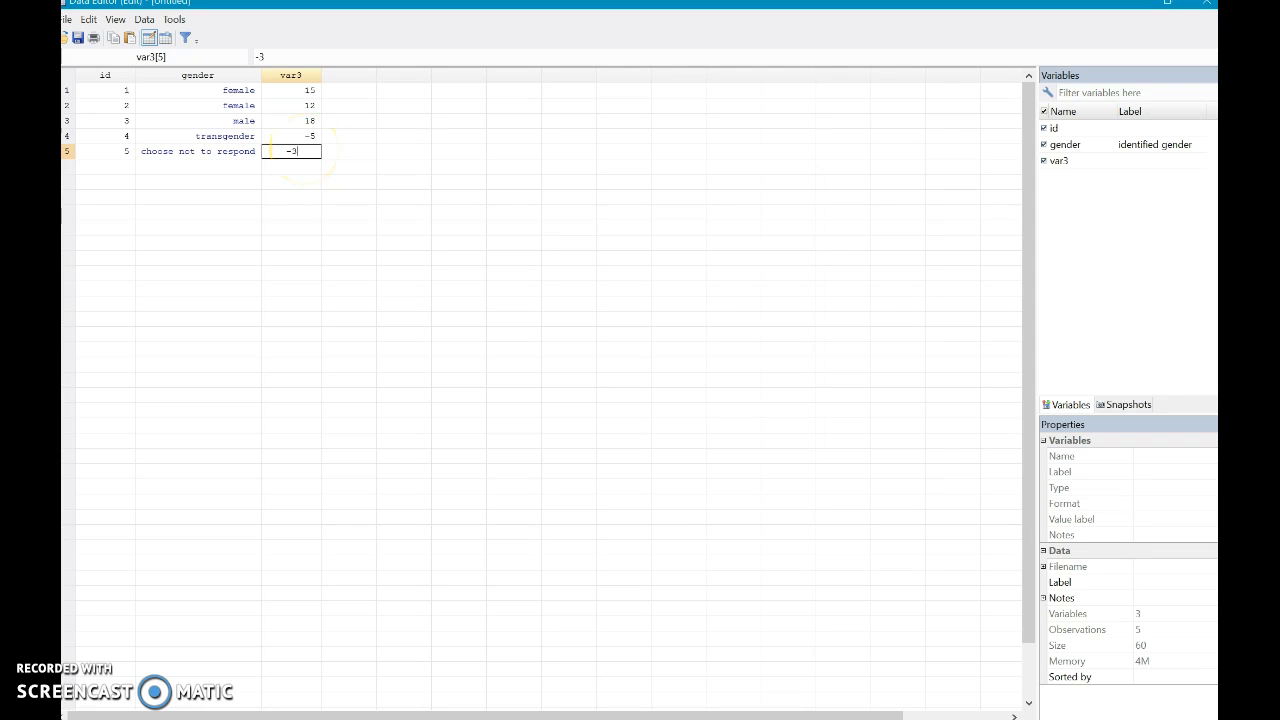
text(2)
key(BackSpace)
text(1)
click(306, 157)
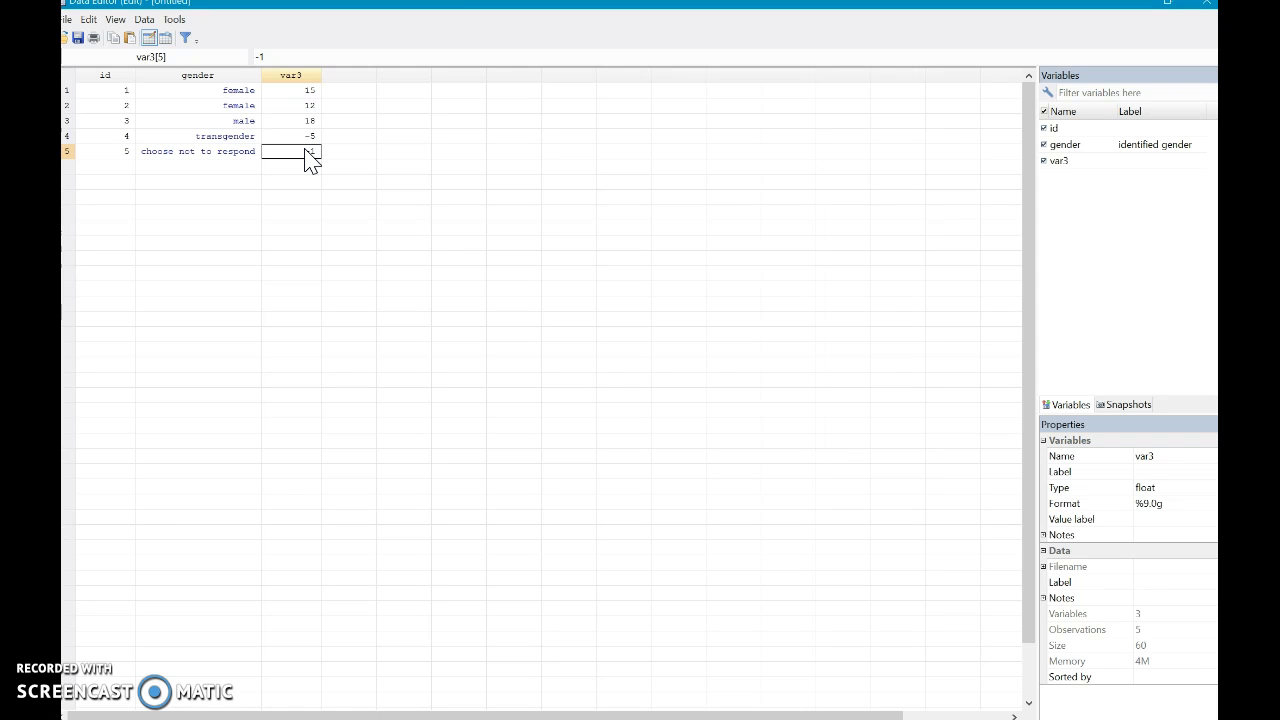
click(232, 160)
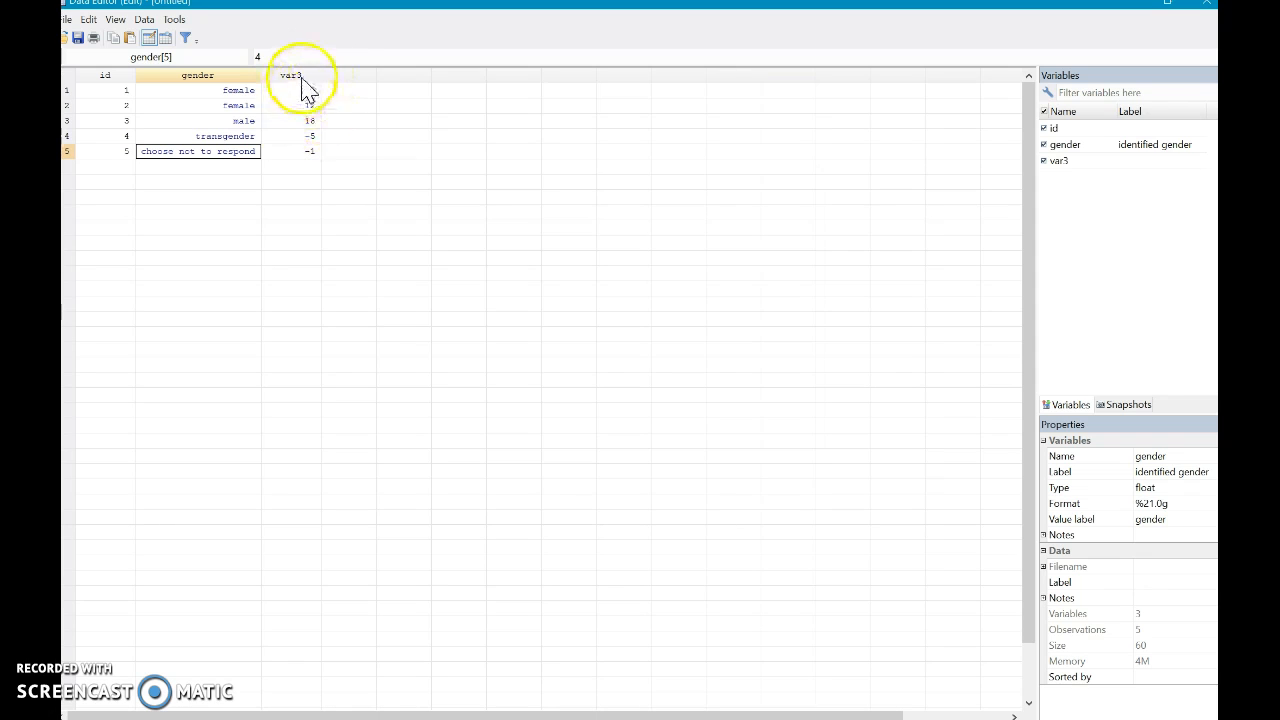
- In the Variables Manager, rename the id variable to school and label it "years of education"
click(310, 137)
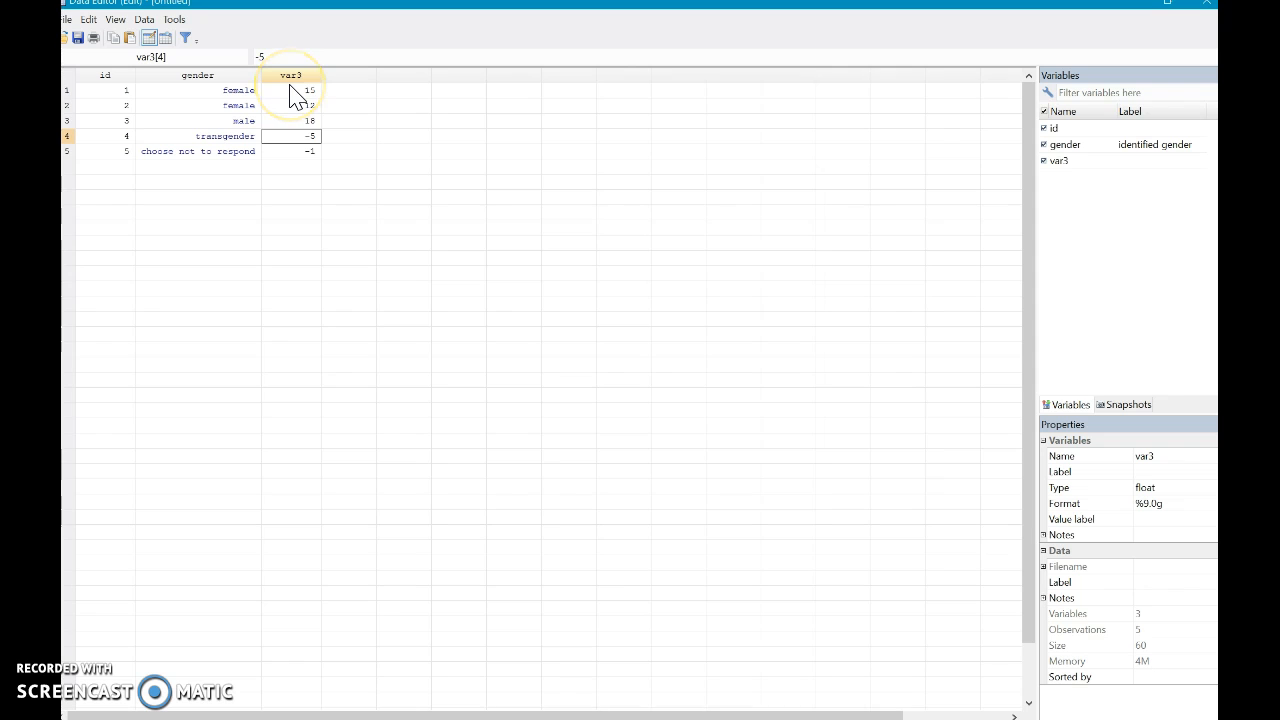
click(148, 21)
click(225, 92)
click(1056, 157)
click(986, 165)
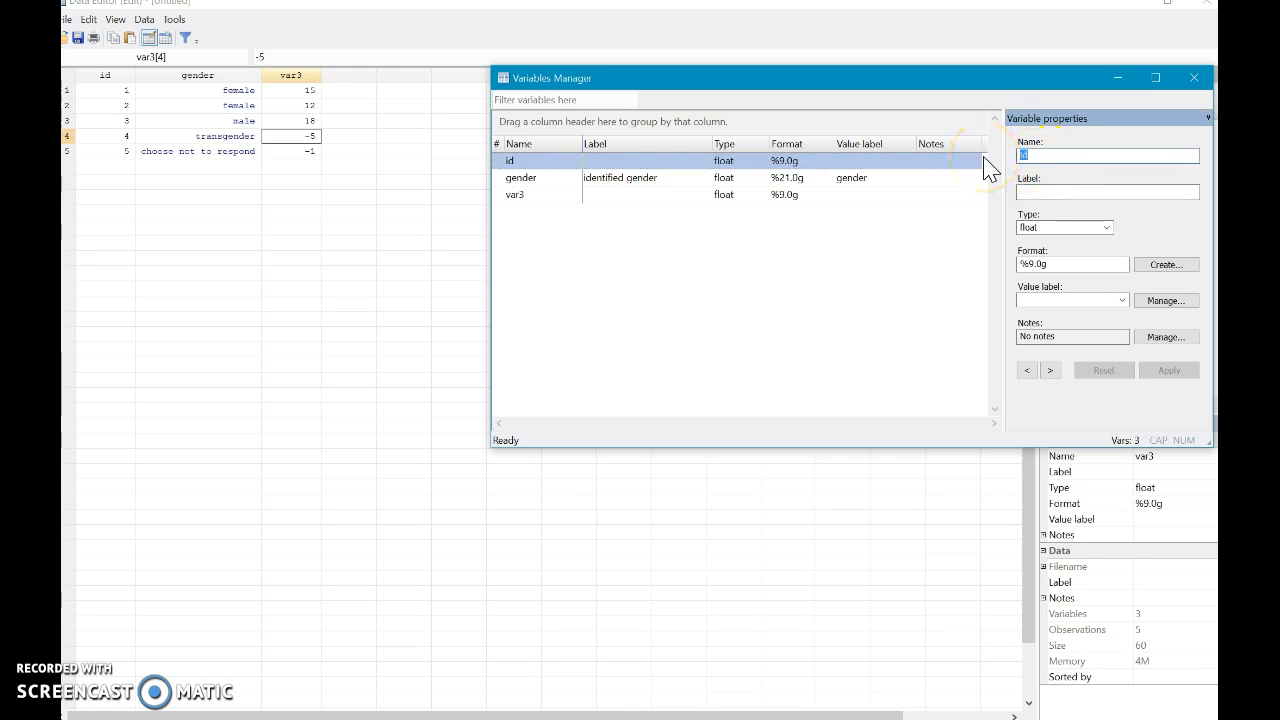
text(school)
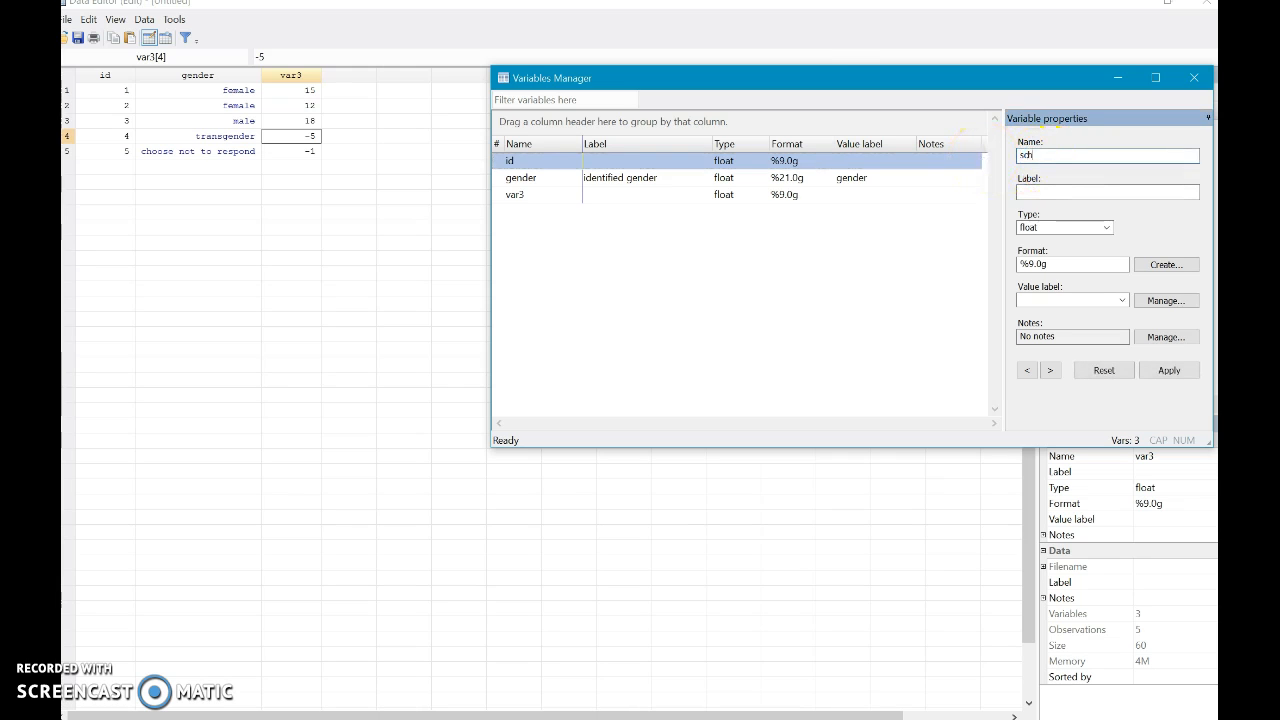
click(1151, 199)
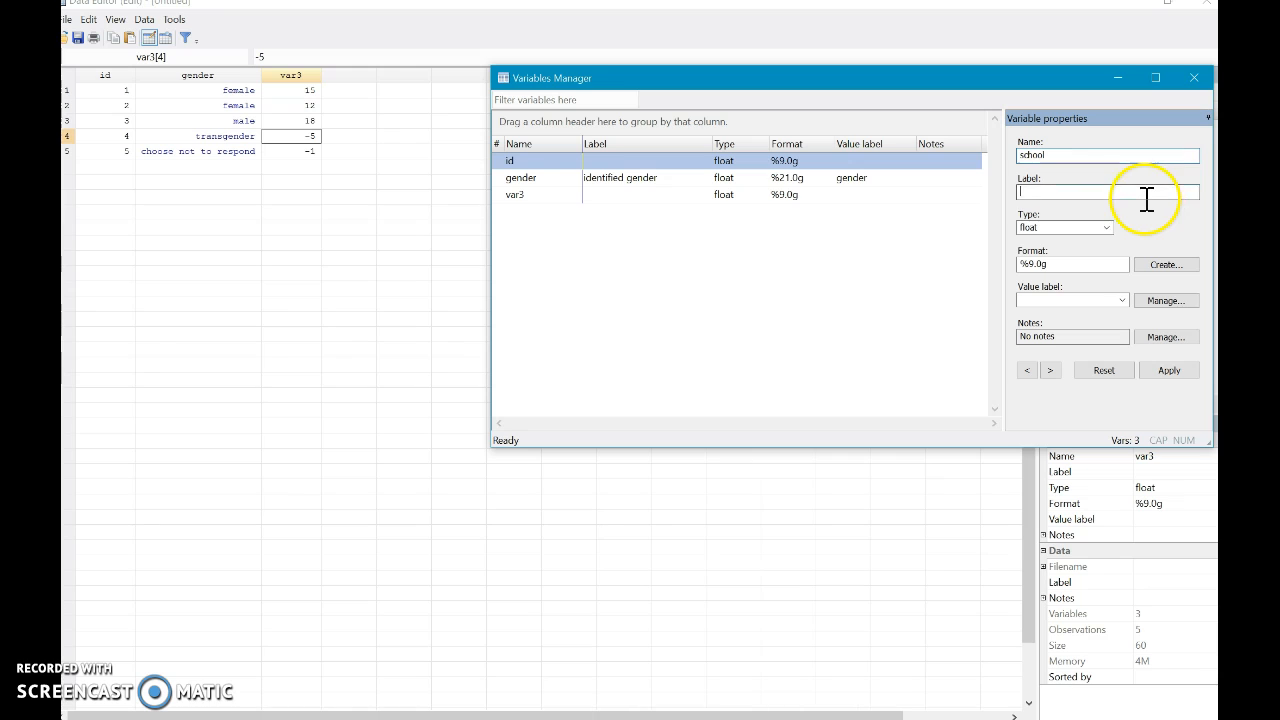
text(years)
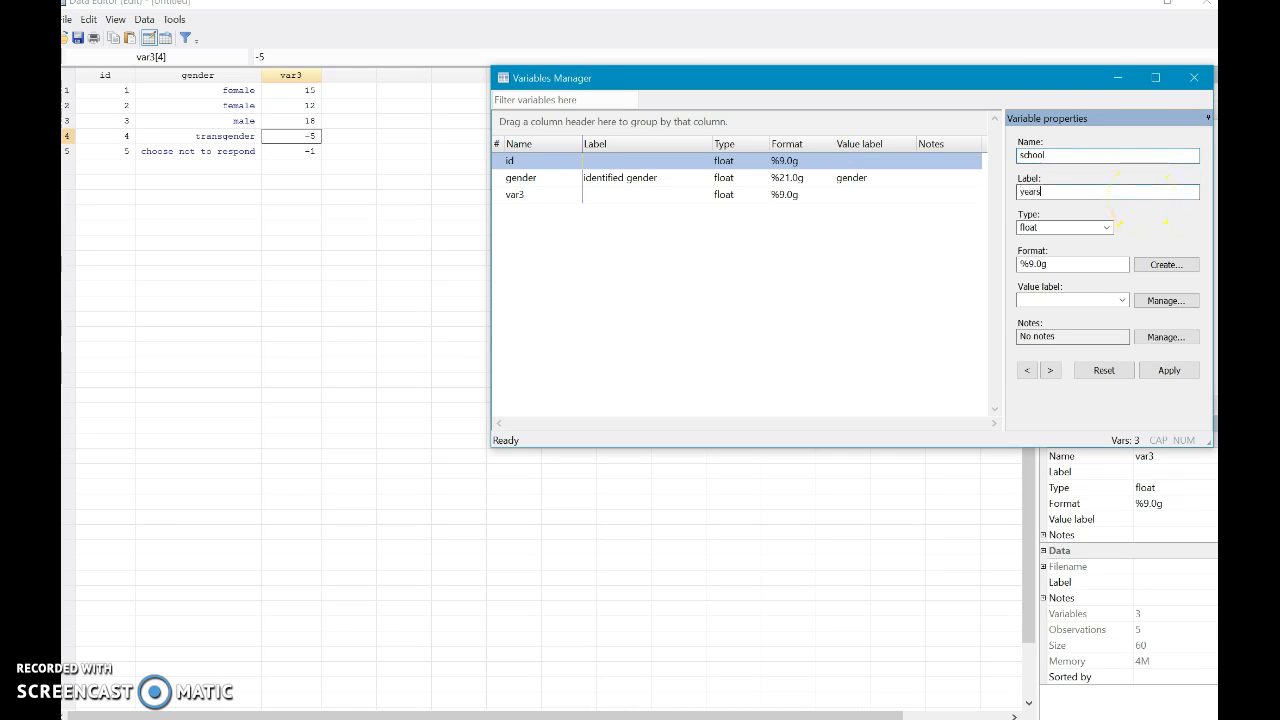
text( of education)
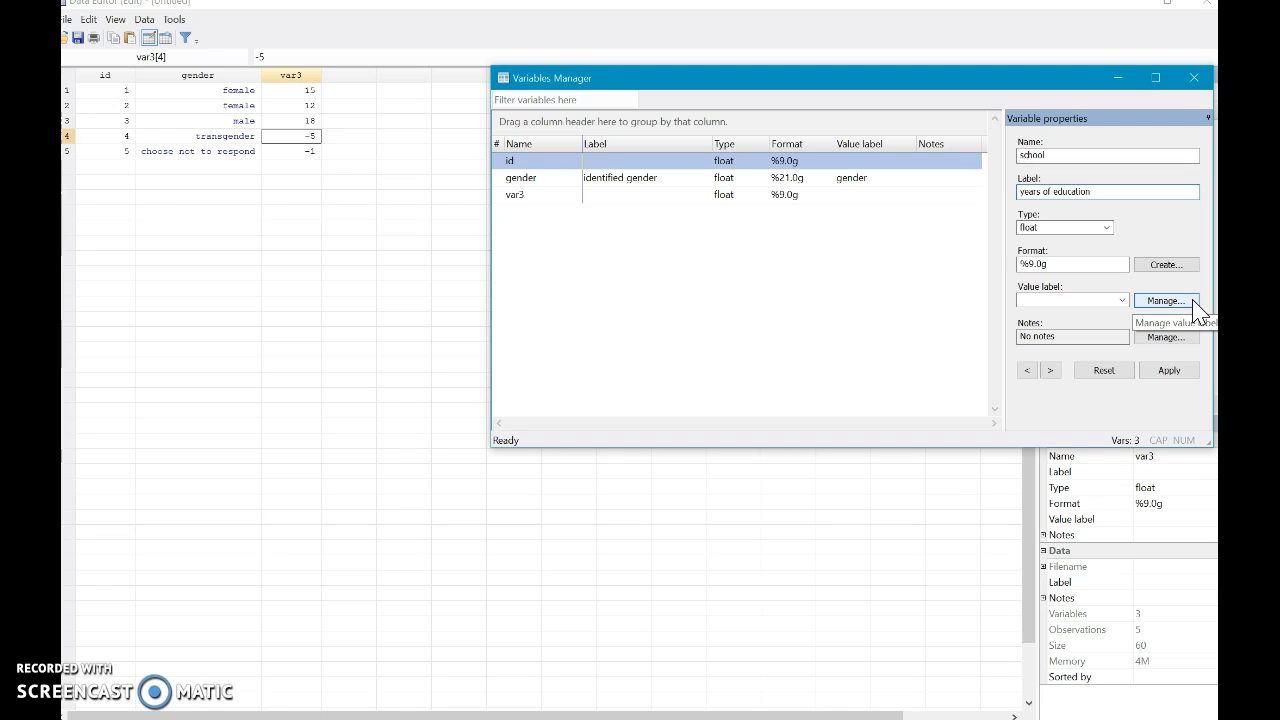
click(1175, 371)
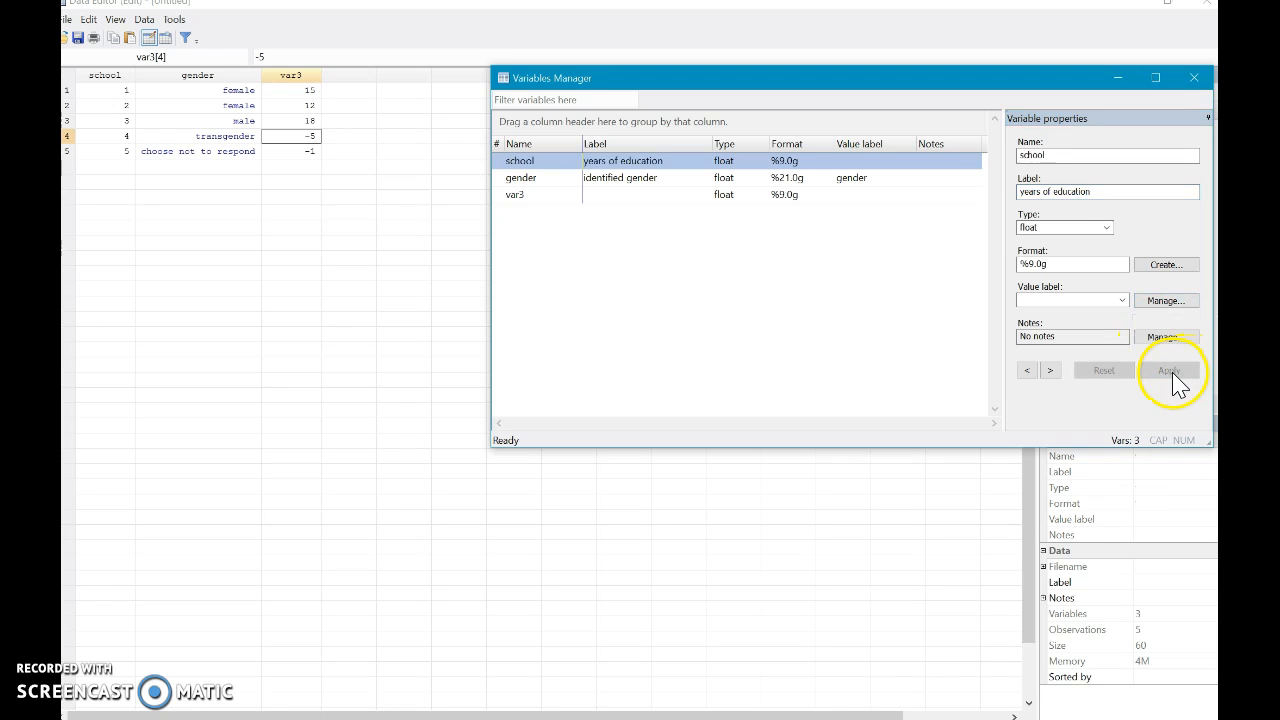
click(1196, 78)
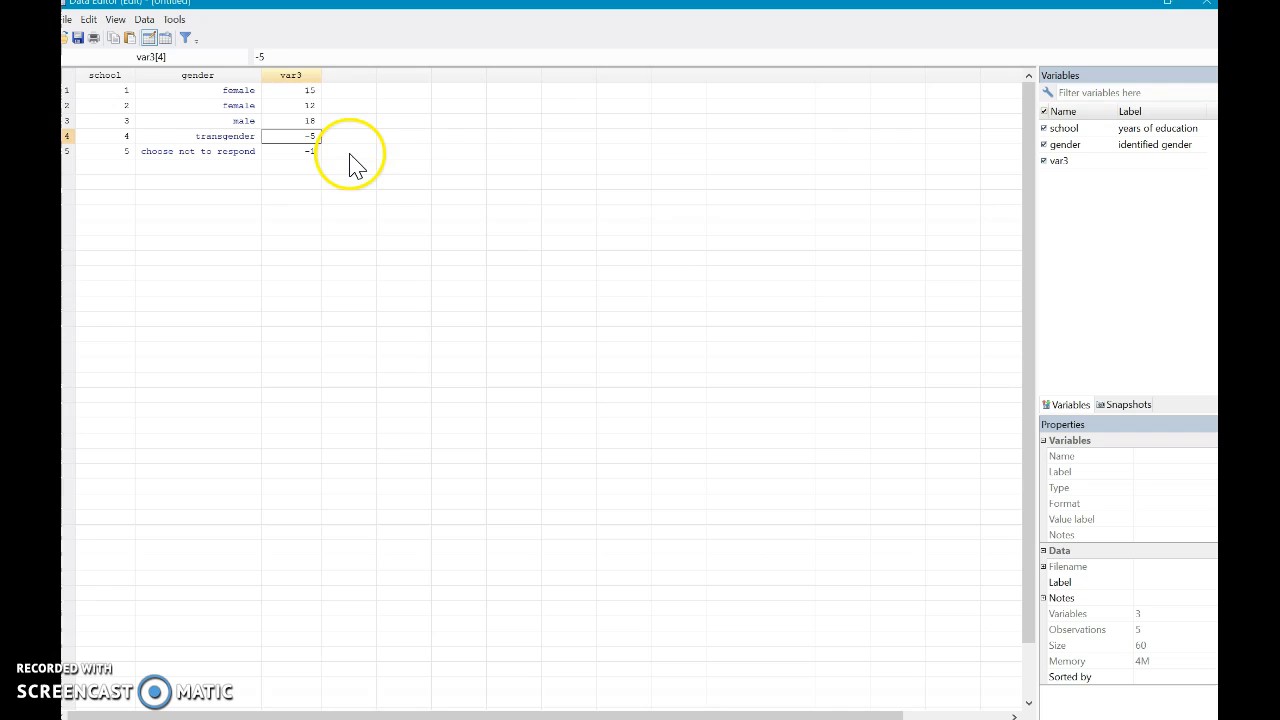
- Reopen the Variables Manager, restore the first variable's name to id and clear its label
click(1062, 165)
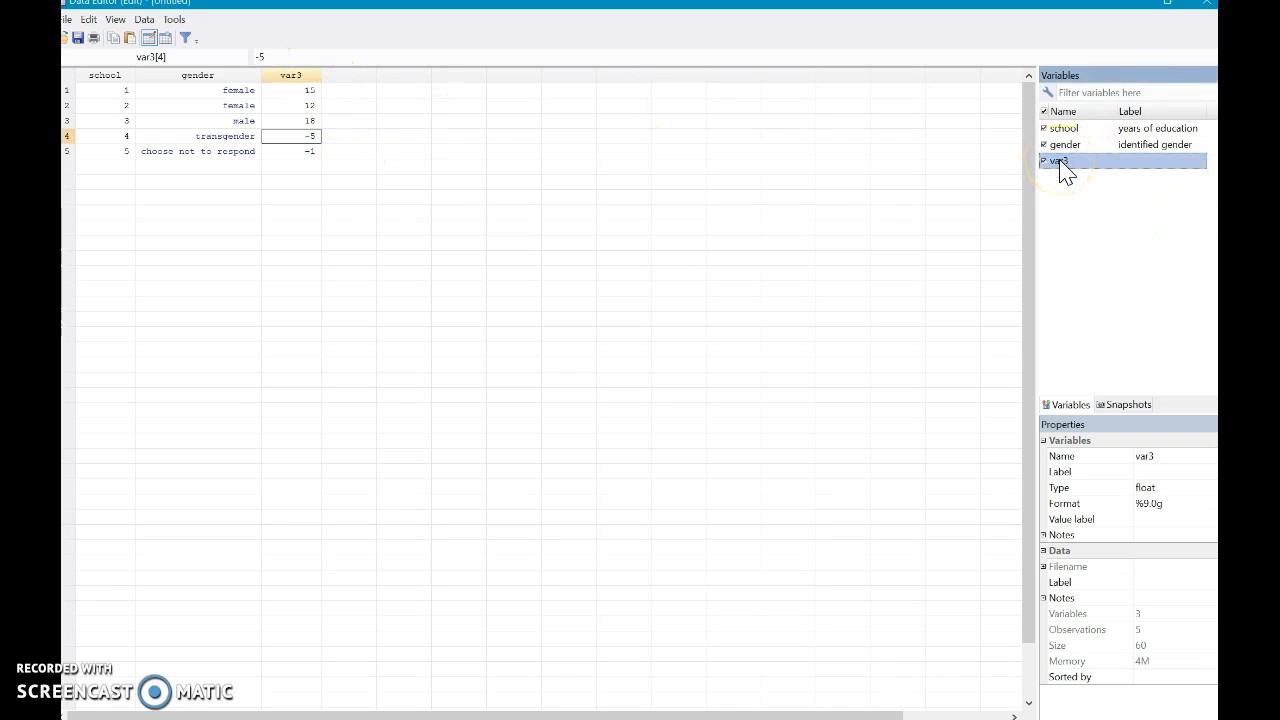
click(155, 20)
click(192, 86)
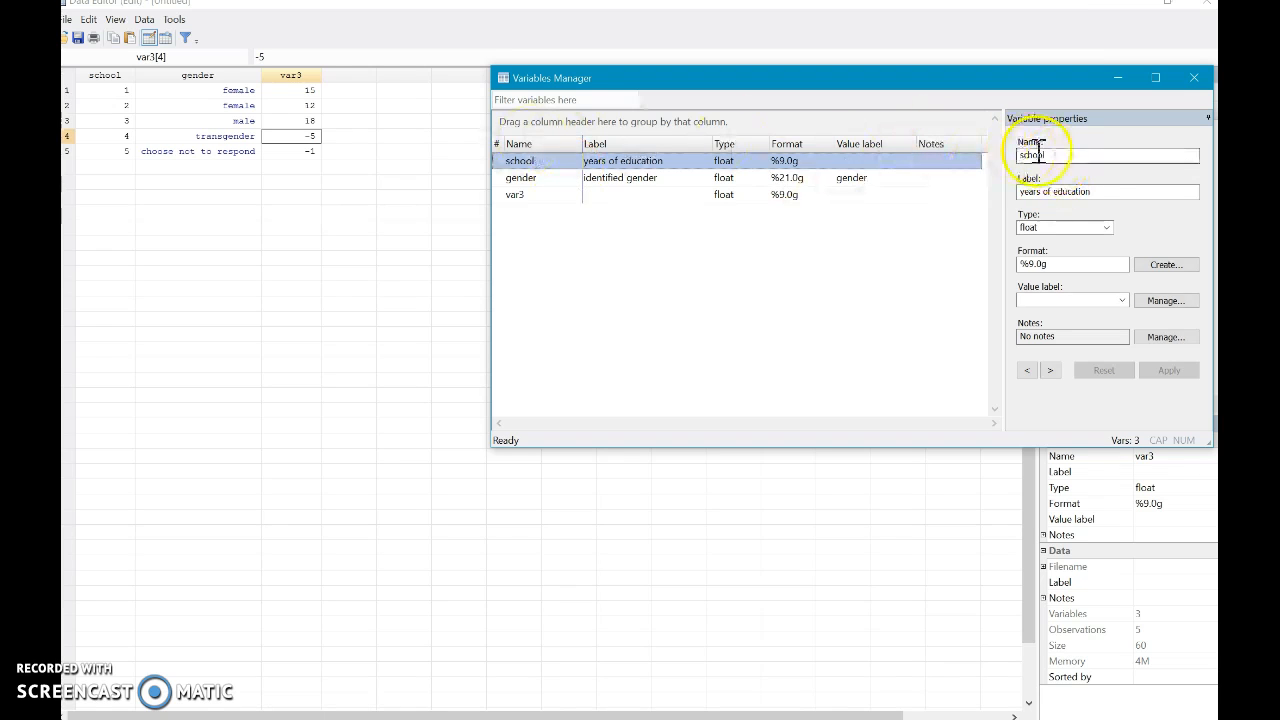
double_click(1033, 155)
key(BackSpace)
text(id)
key(Tab)
key(BackSpace)
click(1170, 371)
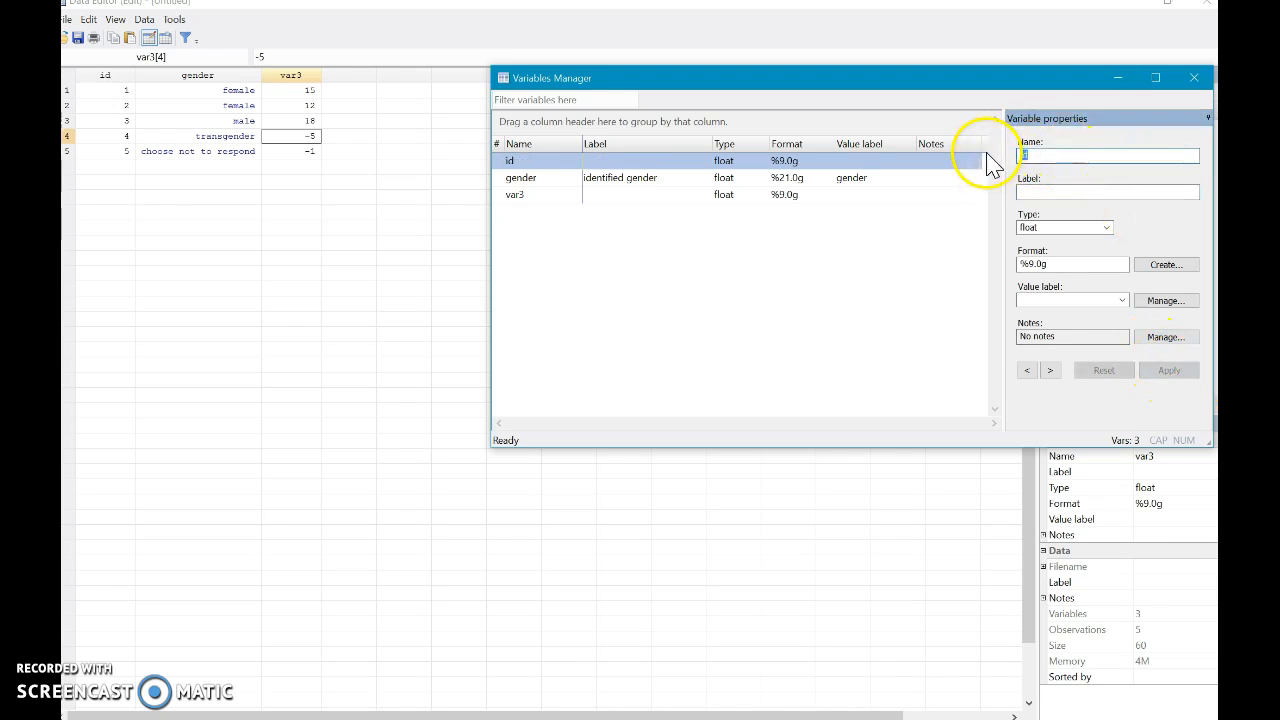
- Rename var3 to school and give it the label "Years of Education Completed"
click(715, 197)
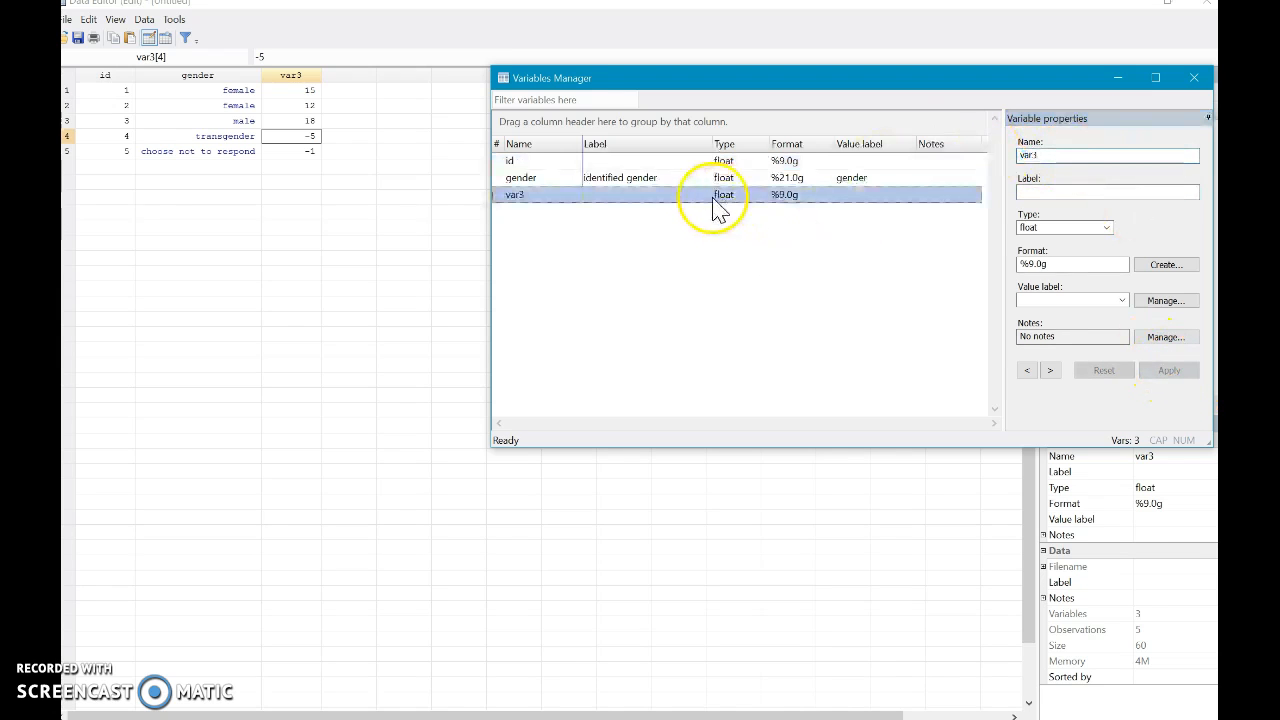
double_click(1075, 157)
text(g)
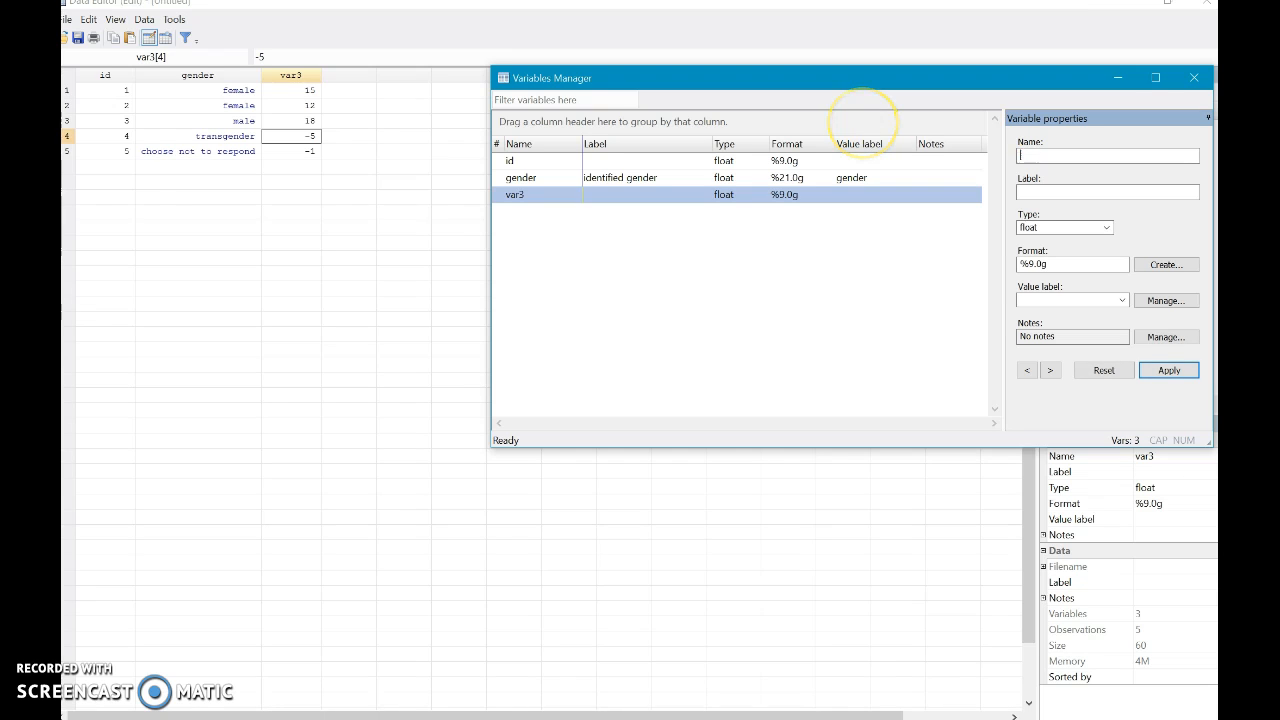
text(chool)
key(Tab)
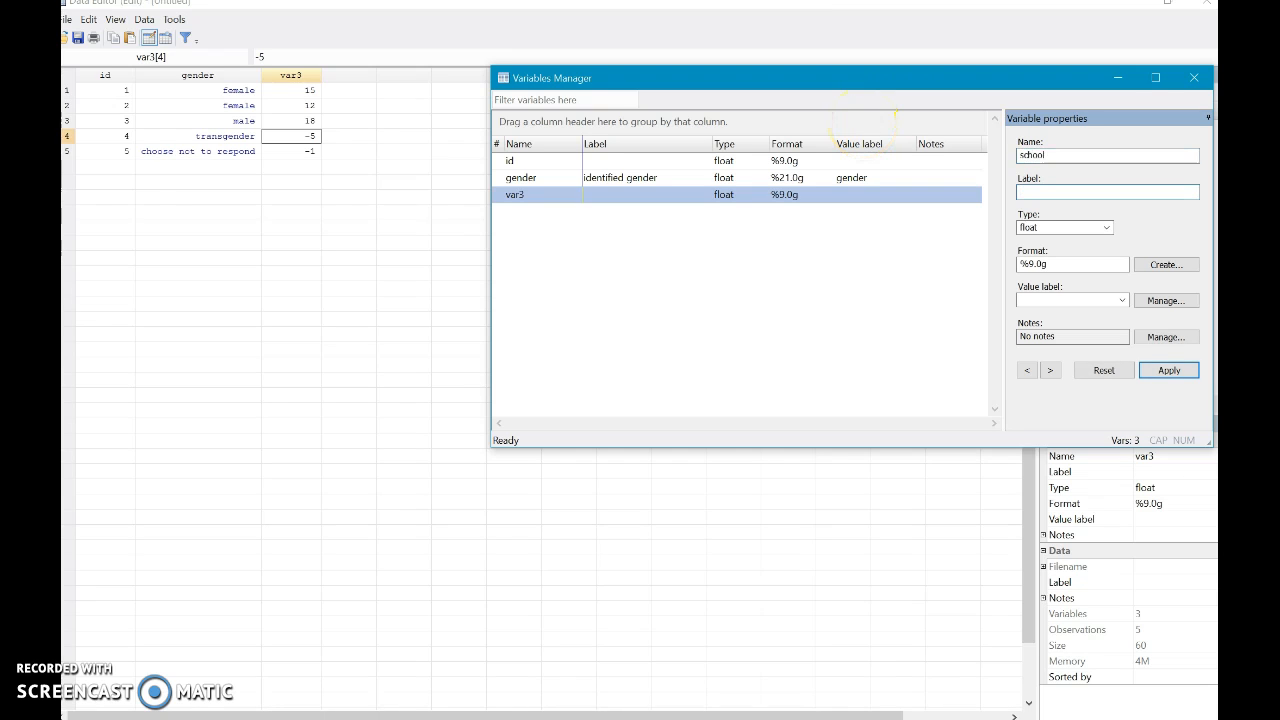
text(Years of Education Complet)
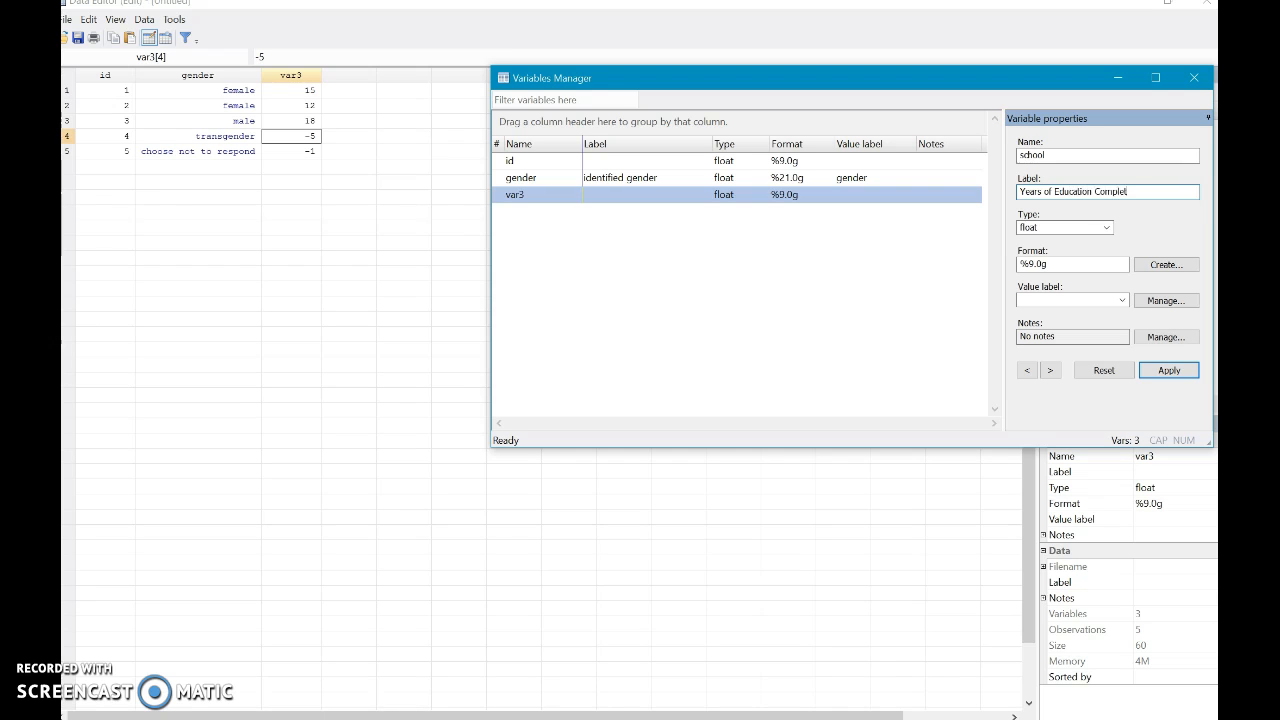
text(ed)
click(1169, 370)
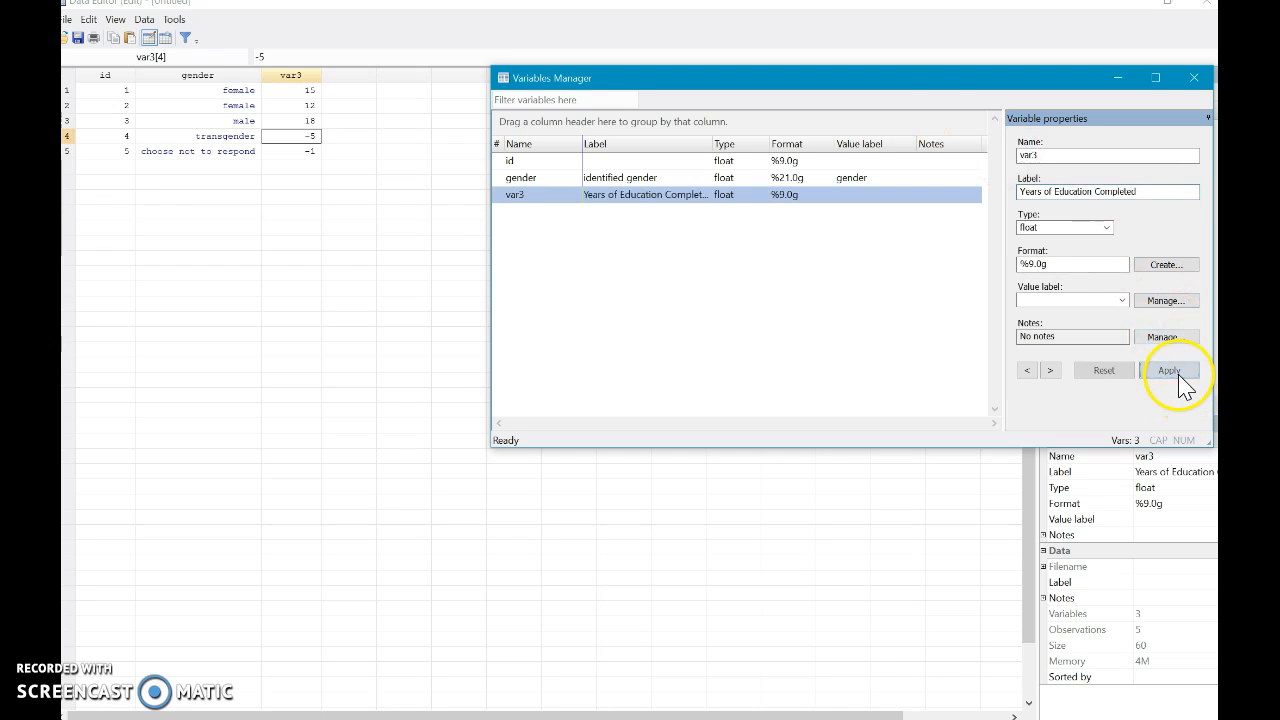
click(1194, 77)
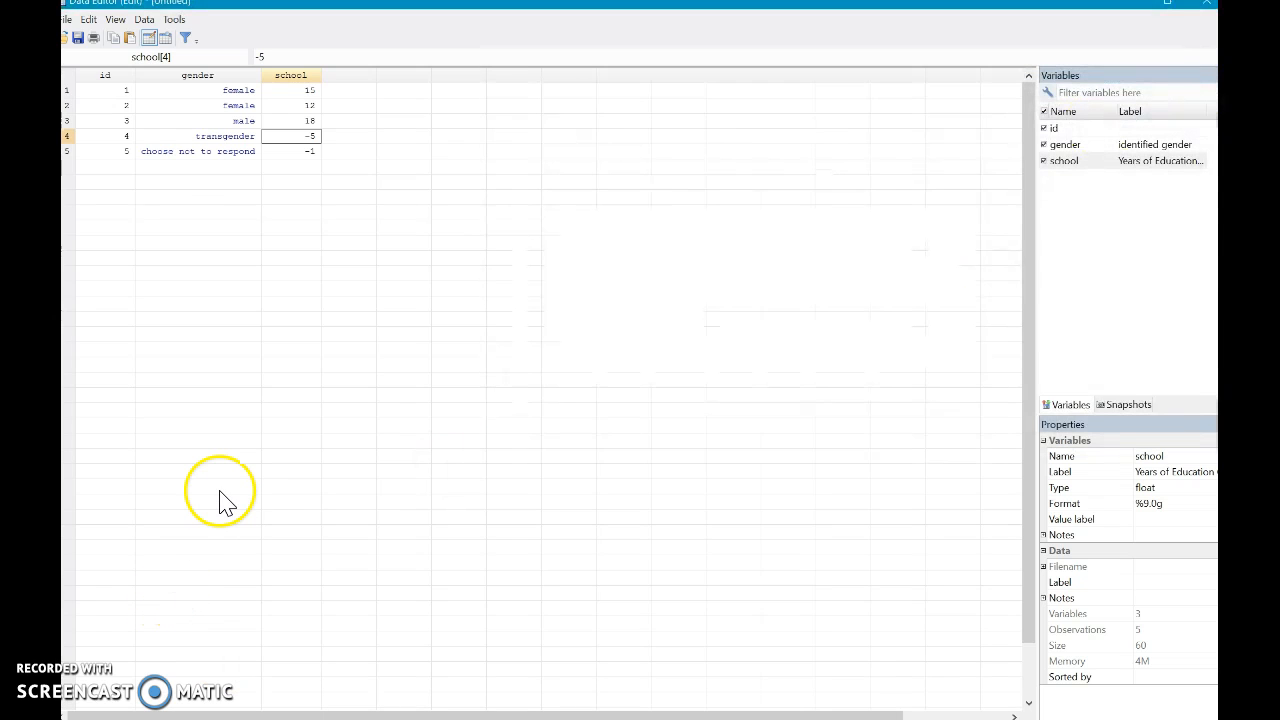
- Add a sixth observation with id 6, gender code 1 (female) and 8 years of school
click(108, 167)
text(6)
key(Tab)
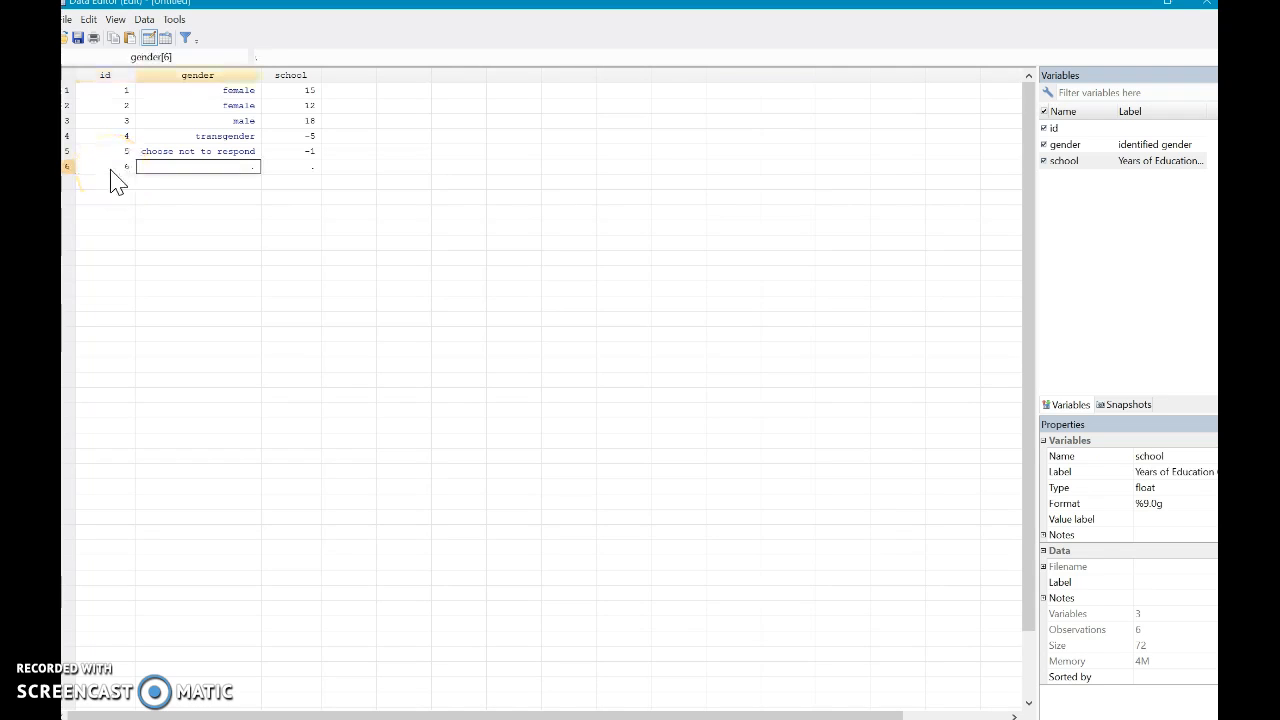
key(Tab)
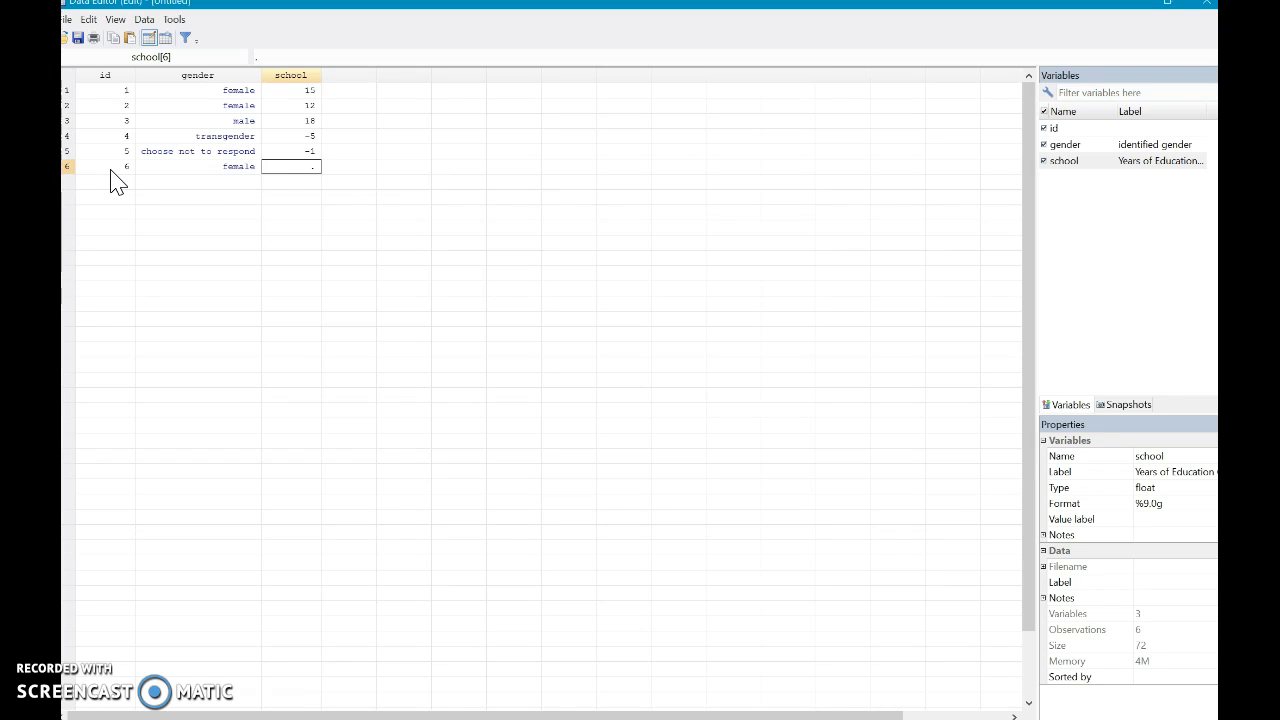
text(8)
key(Tab)
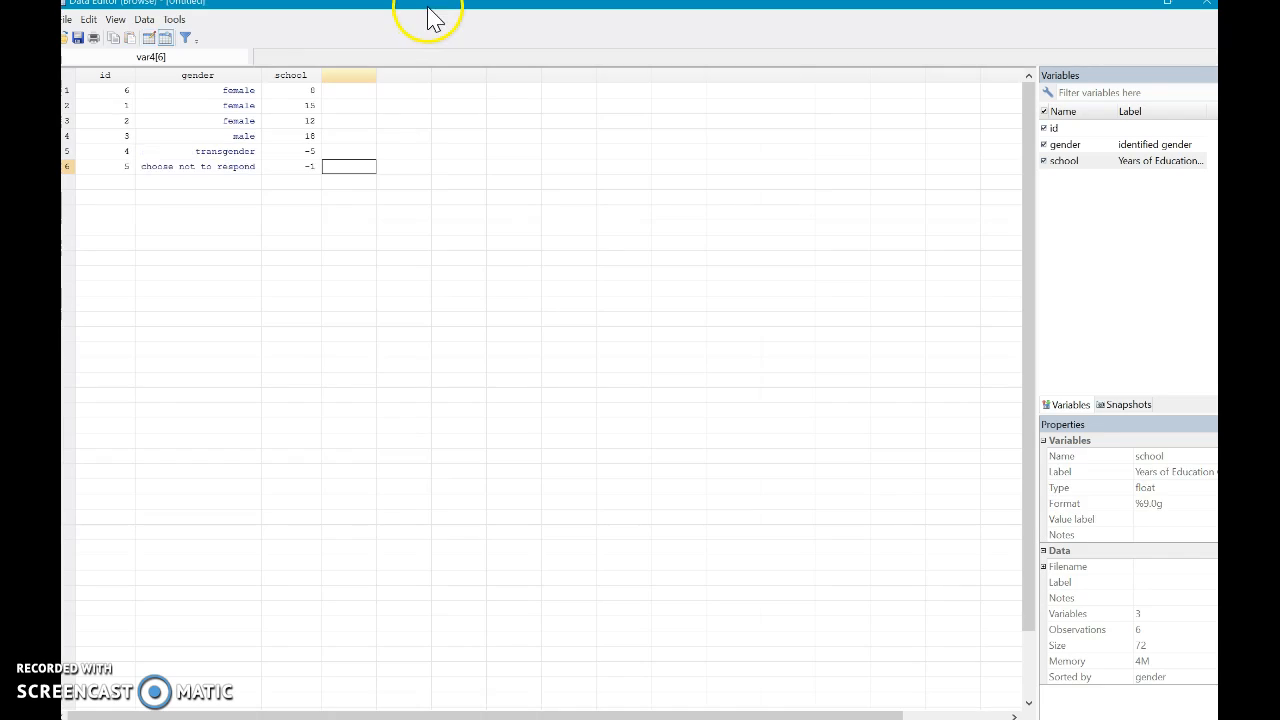
- Place the Data Editor beside the main Stata window and run the command sort gender
drag(429, 20, 1180, 51)
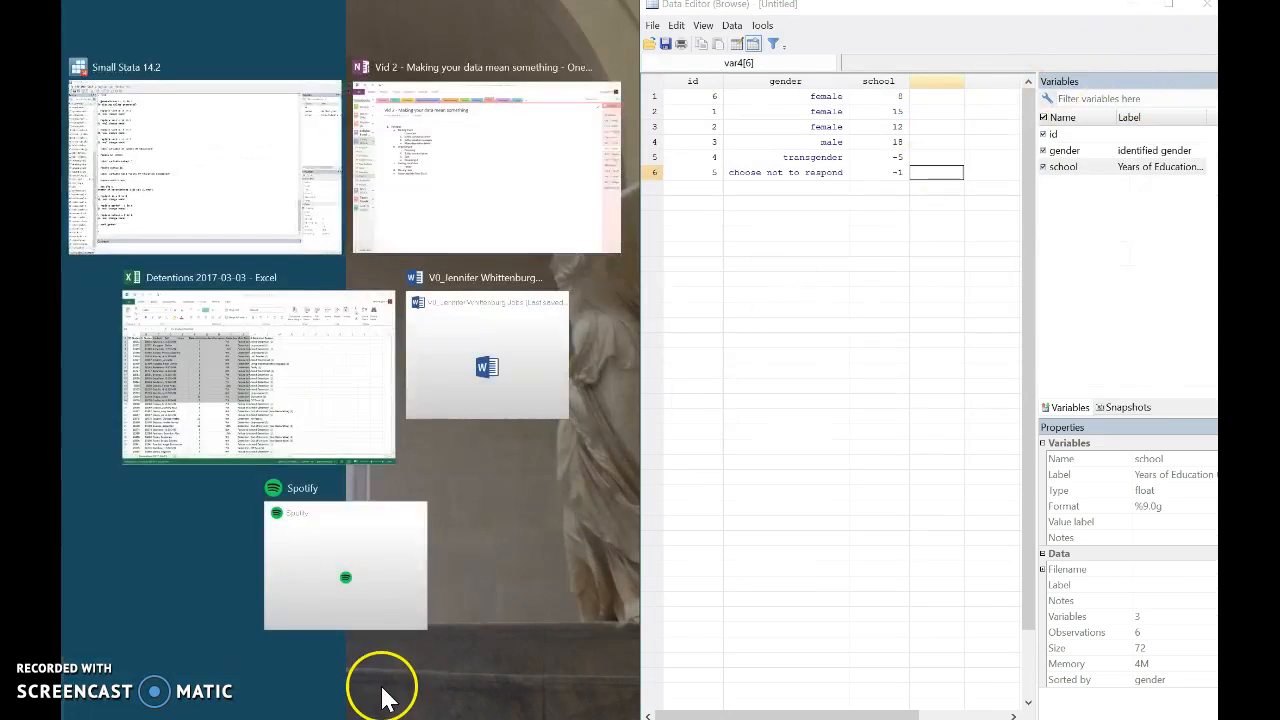
click(214, 200)
click(238, 701)
text(sort gender)
key(Return)
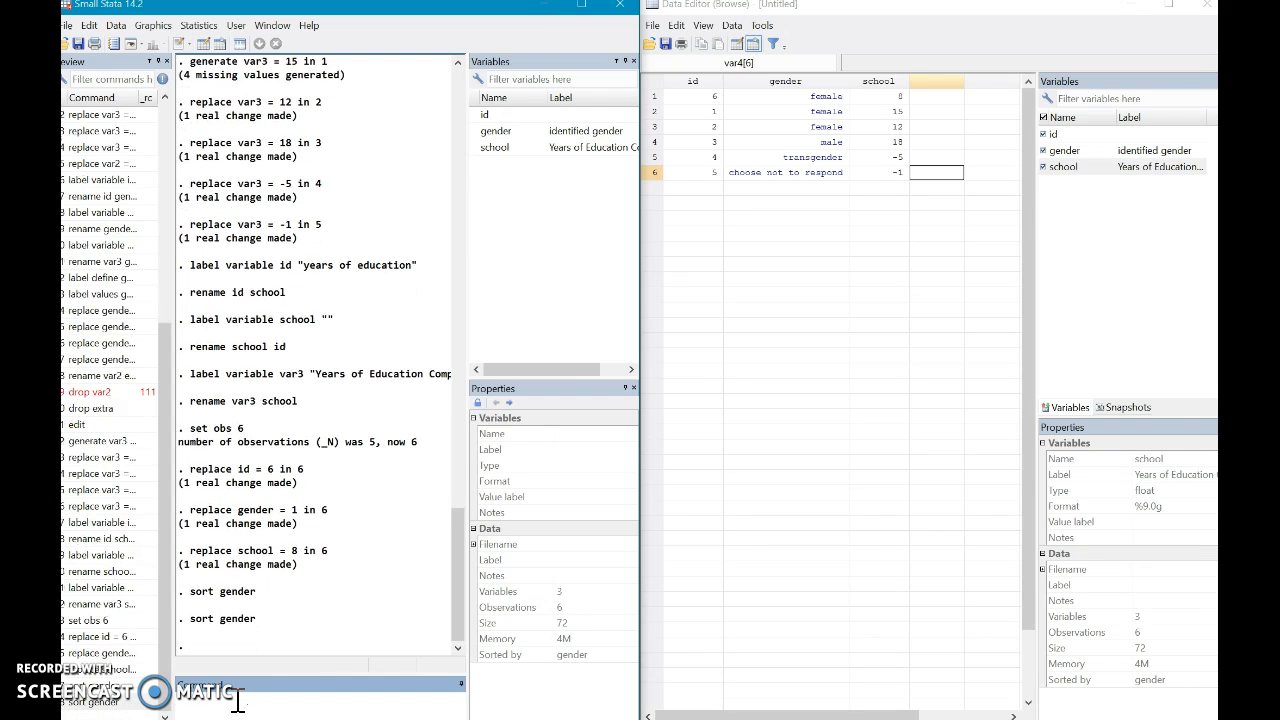